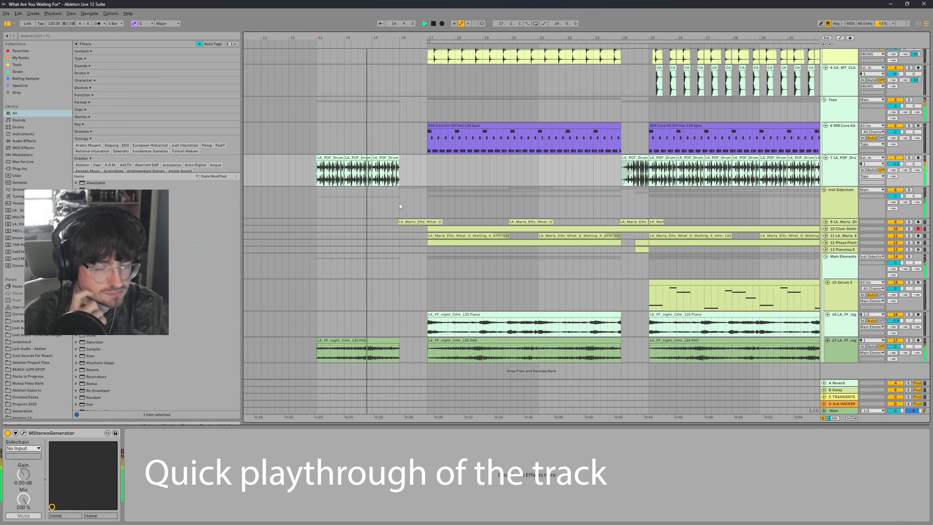
Step: Play through the arrangement, scrolling and zooming across the tracks to review the song
{"action": "left_click", "coordinate": [826, 222]}
{"action": "left_click", "coordinate": [430, 198]}
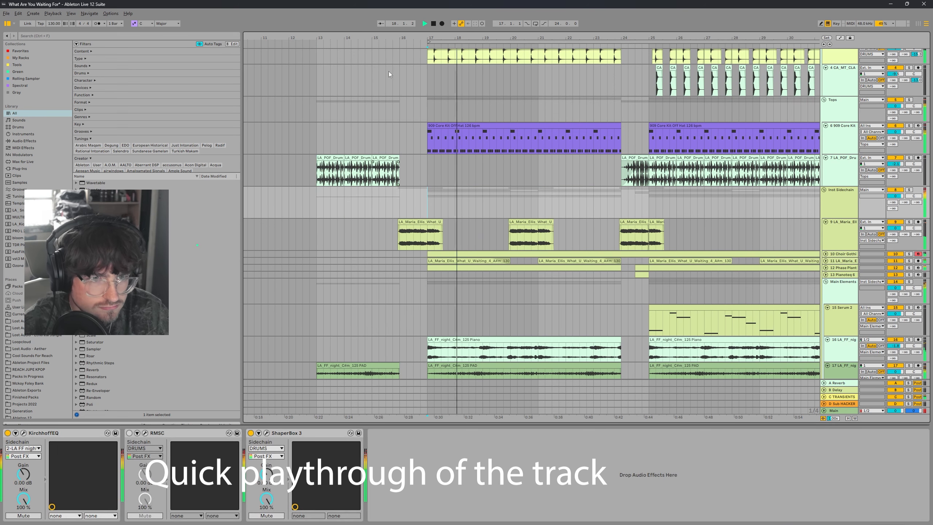
{"action": "key", "text": "minus"}
{"action": "key", "text": "minus"}
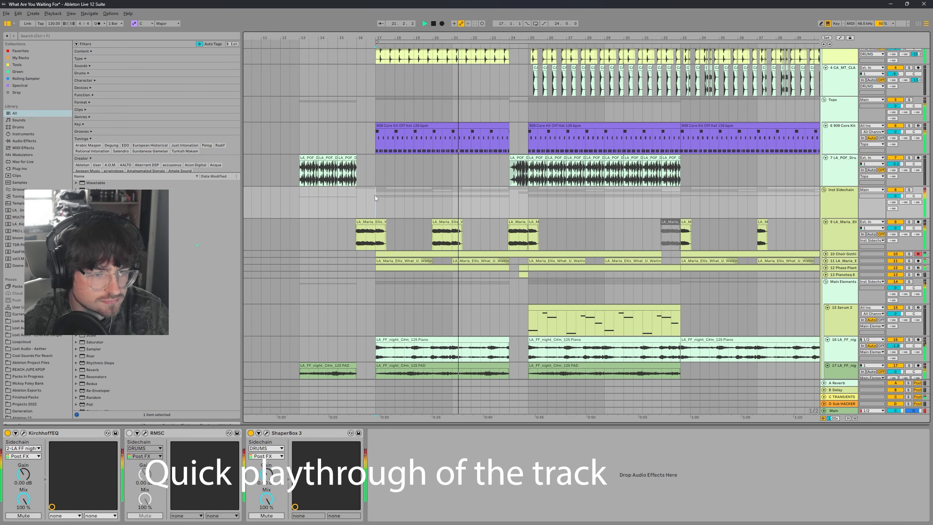
{"action": "scroll", "coordinate": [375, 195], "scroll_direction": "down", "scroll_amount": 2}
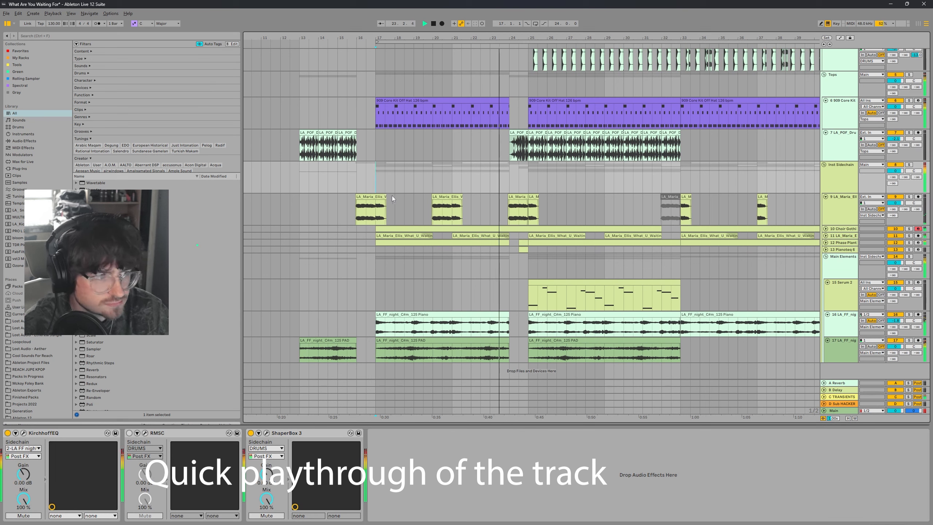
{"action": "left_click", "coordinate": [451, 211]}
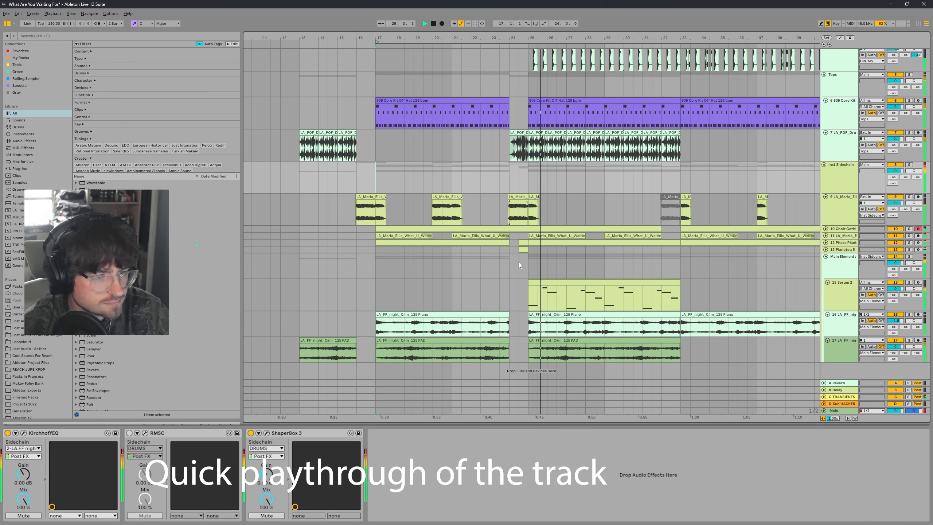
{"action": "left_click", "coordinate": [531, 263]}
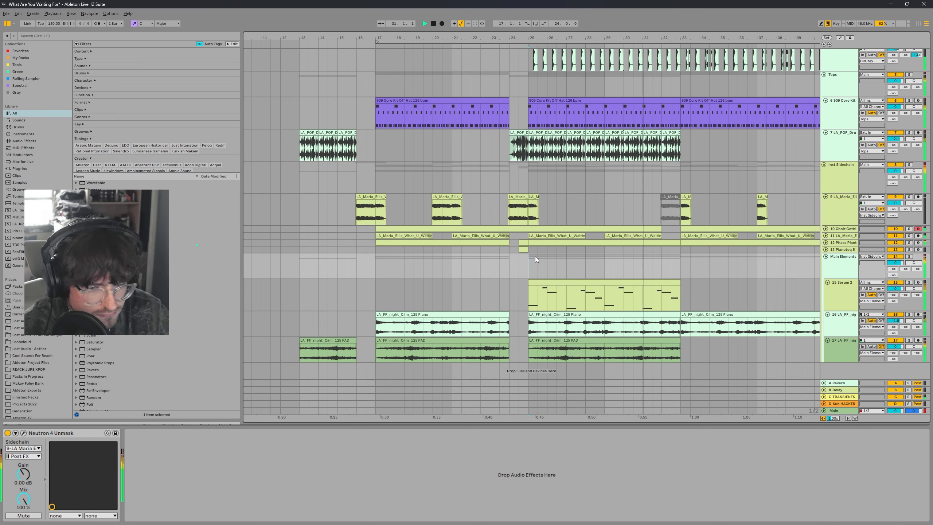
{"action": "left_click", "coordinate": [530, 184]}
{"action": "scroll", "coordinate": [600, 271], "scroll_direction": "up", "scroll_amount": 3}
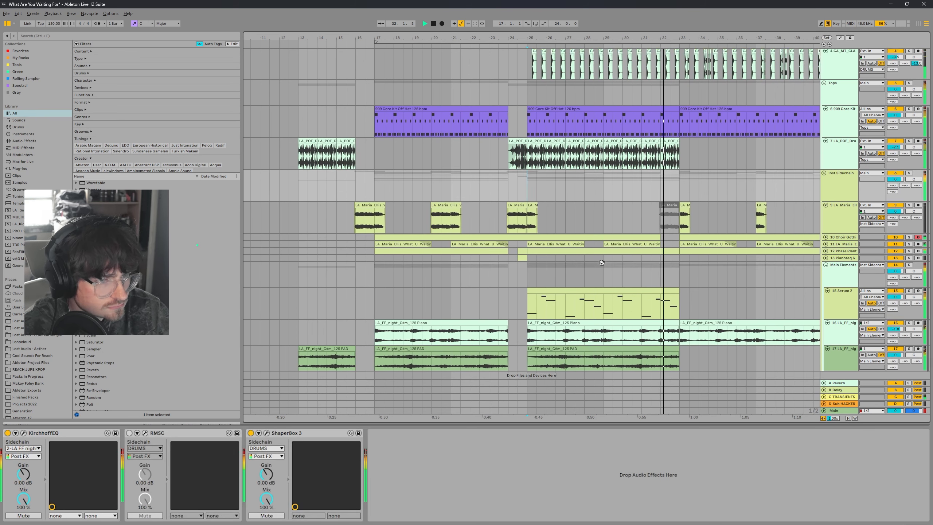
{"action": "scroll", "coordinate": [580, 253], "scroll_direction": "up", "scroll_amount": 2}
{"action": "left_click", "coordinate": [525, 172]}
{"action": "scroll", "coordinate": [559, 191], "scroll_direction": "up", "scroll_amount": 2}
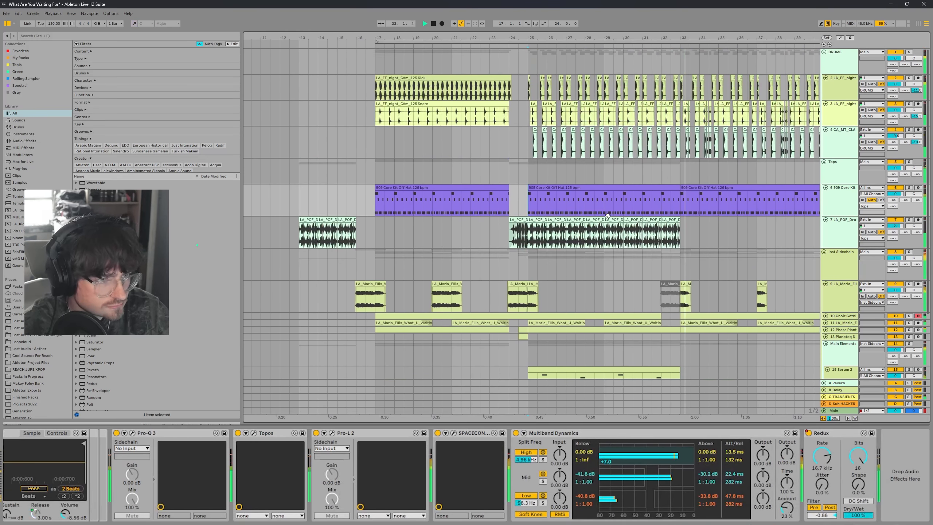
{"action": "left_click_drag", "start_coordinate": [595, 208], "coordinate": [544, 206]}
{"action": "scroll", "coordinate": [500, 149], "scroll_direction": "down", "scroll_amount": 4}
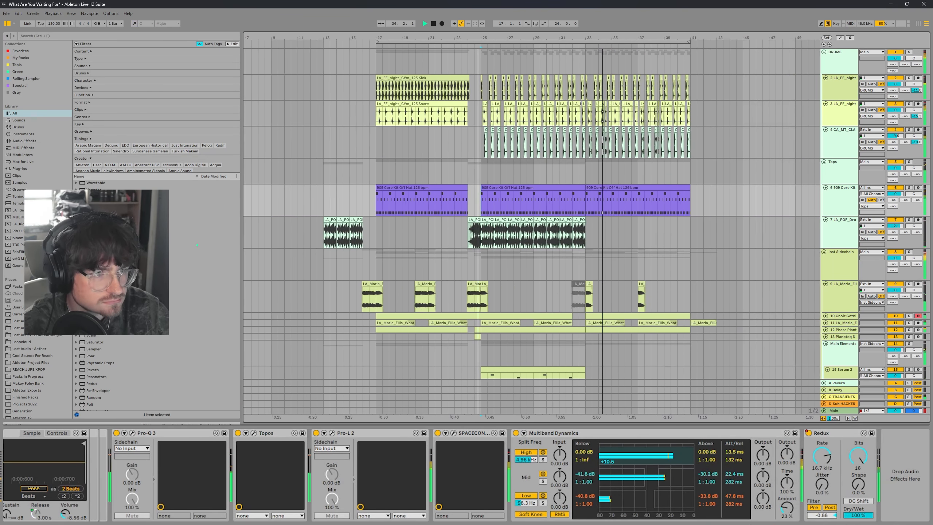
{"action": "left_click_drag", "start_coordinate": [518, 102], "coordinate": [539, 102]}
{"action": "scroll", "coordinate": [542, 120], "scroll_direction": "down", "scroll_amount": 6}
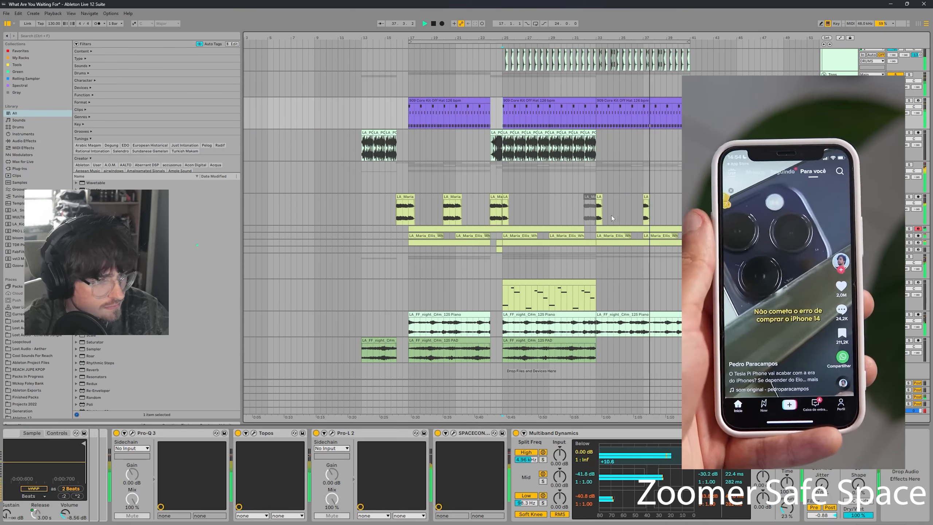
{"action": "left_click", "coordinate": [580, 207]}
{"action": "scroll", "coordinate": [515, 203], "scroll_direction": "up", "scroll_amount": 2}
{"action": "scroll", "coordinate": [514, 202], "scroll_direction": "left", "scroll_amount": 1}
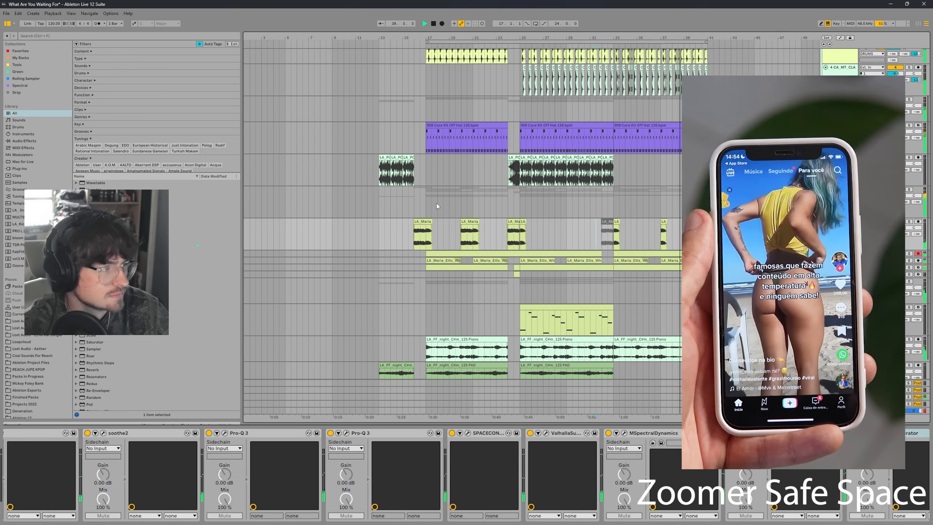
{"action": "left_click", "coordinate": [404, 200]}
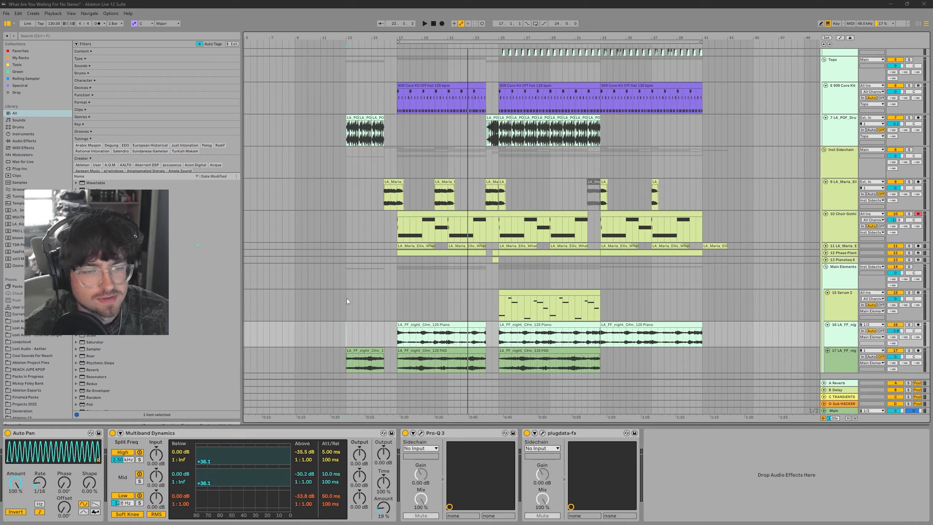
{"action": "scroll", "coordinate": [395, 253], "scroll_direction": "up", "scroll_amount": 2}
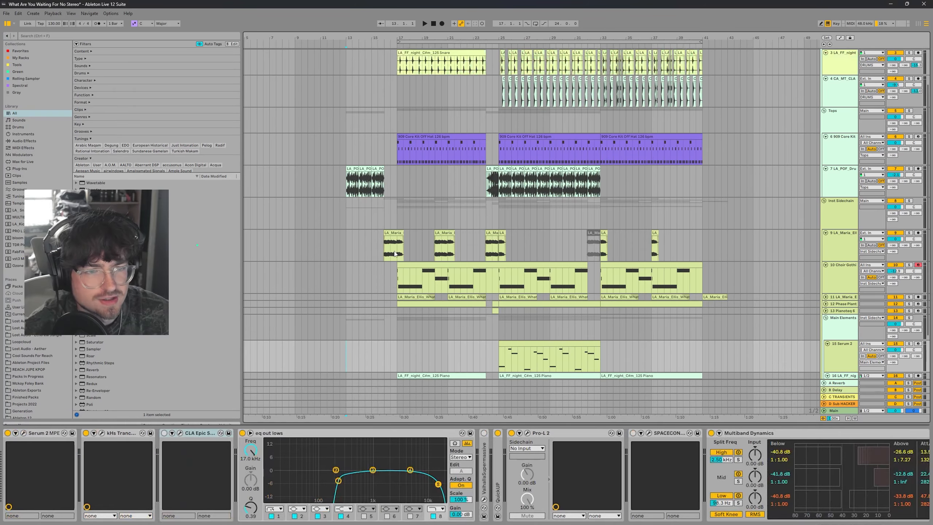
{"action": "scroll", "coordinate": [395, 254], "scroll_direction": "up", "scroll_amount": 2}
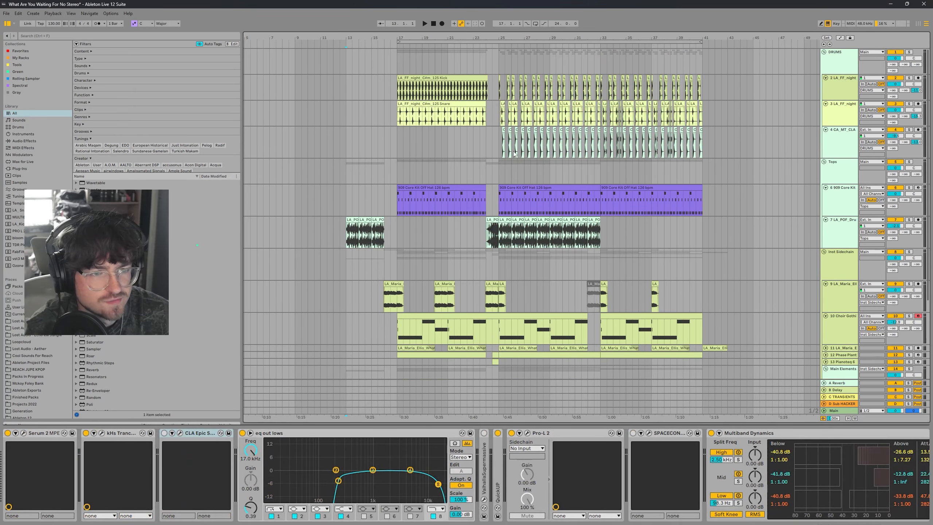
Step: Collapse the 909 Core Kit track and replay the arrangement from an earlier point
{"action": "left_click", "coordinate": [826, 187]}
{"action": "left_click", "coordinate": [362, 175]}
{"action": "key", "text": "space"}
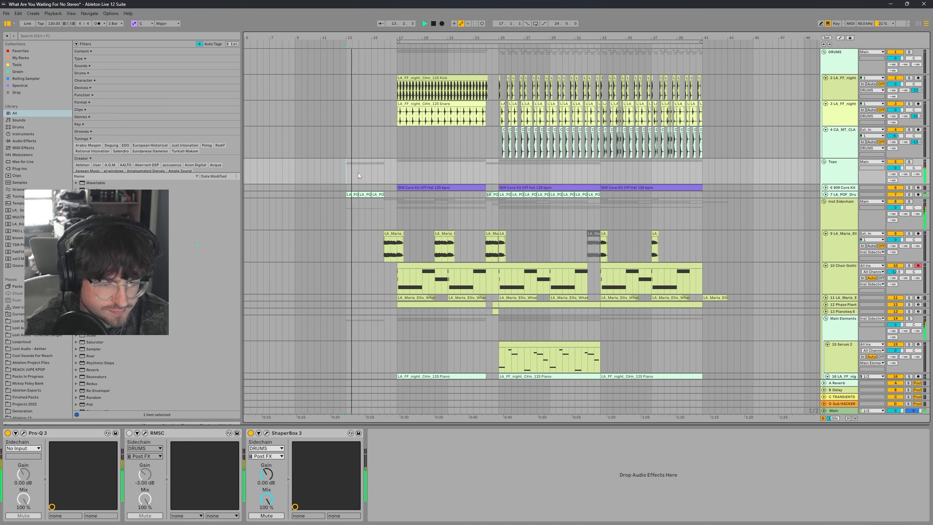
{"action": "scroll", "coordinate": [507, 202], "scroll_direction": "down", "scroll_amount": 2}
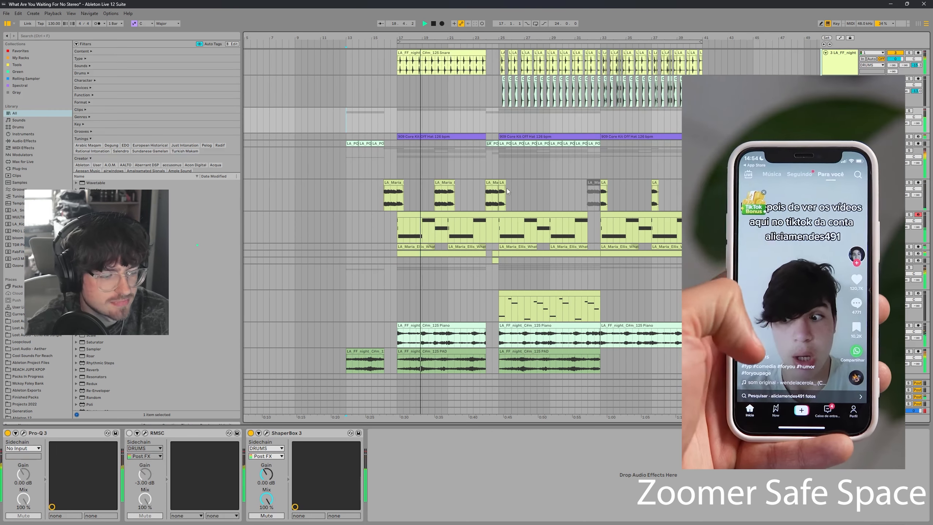
{"action": "scroll", "coordinate": [507, 188], "scroll_direction": "down", "scroll_amount": 1}
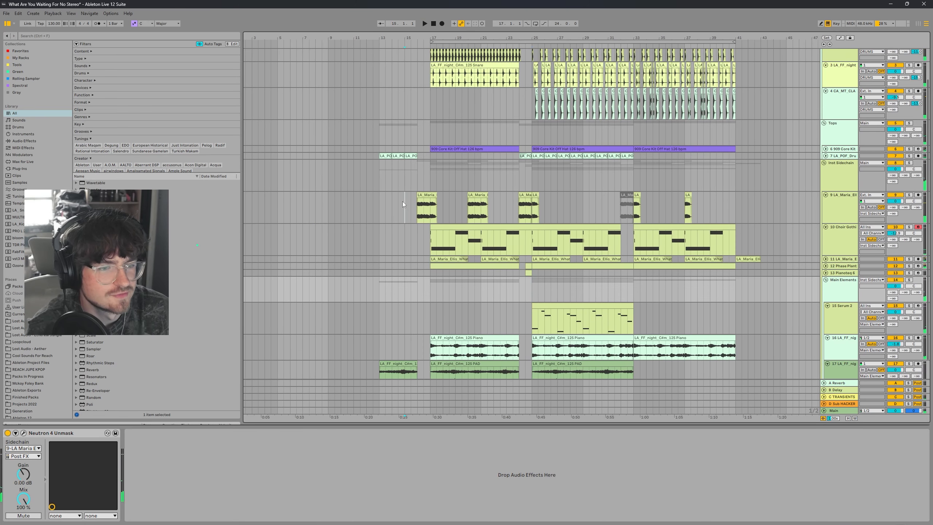
{"action": "left_click", "coordinate": [403, 202]}
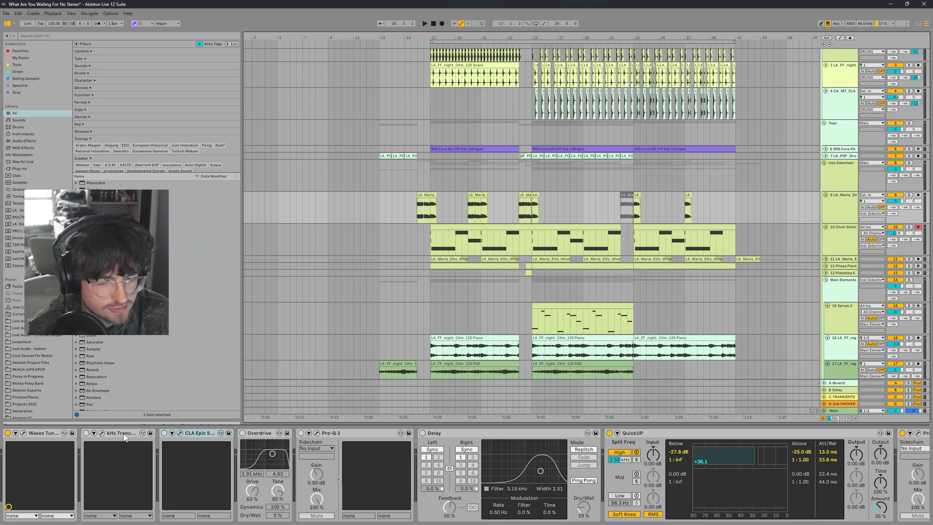
Step: Delete the kHs Trance and CLA Epic devices from the LA_Maria vocal track's effect chain
{"action": "left_click", "coordinate": [125, 436]}
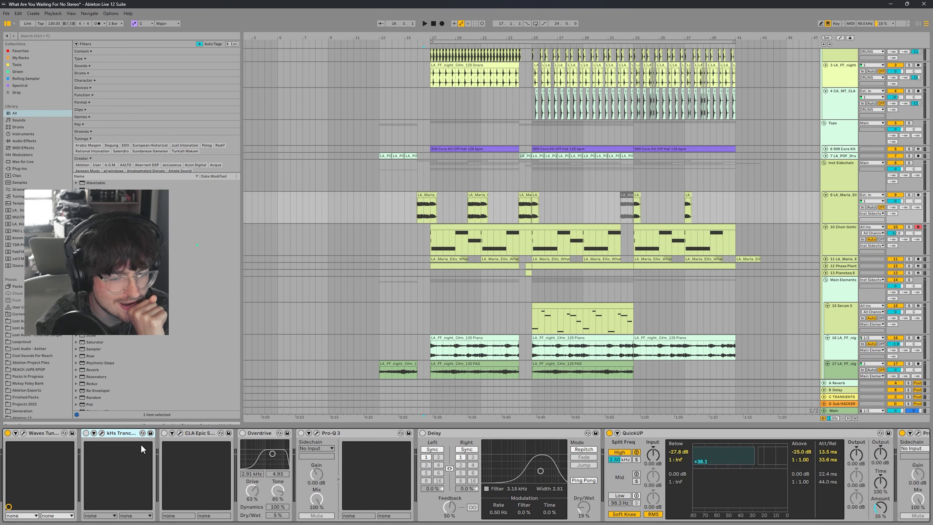
{"action": "left_click", "coordinate": [411, 211]}
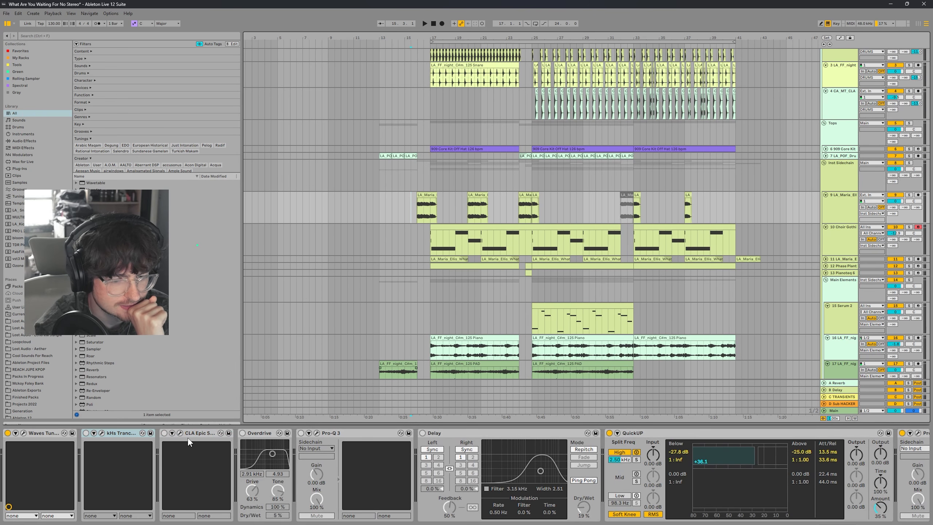
{"action": "left_click", "coordinate": [125, 434]}
{"action": "key", "text": "Delete"}
{"action": "key", "text": "Delete"}
Step: Search the browser for filter and add Filter Delay to the vocal track's effect chain
{"action": "key", "text": "ctrl+f"}
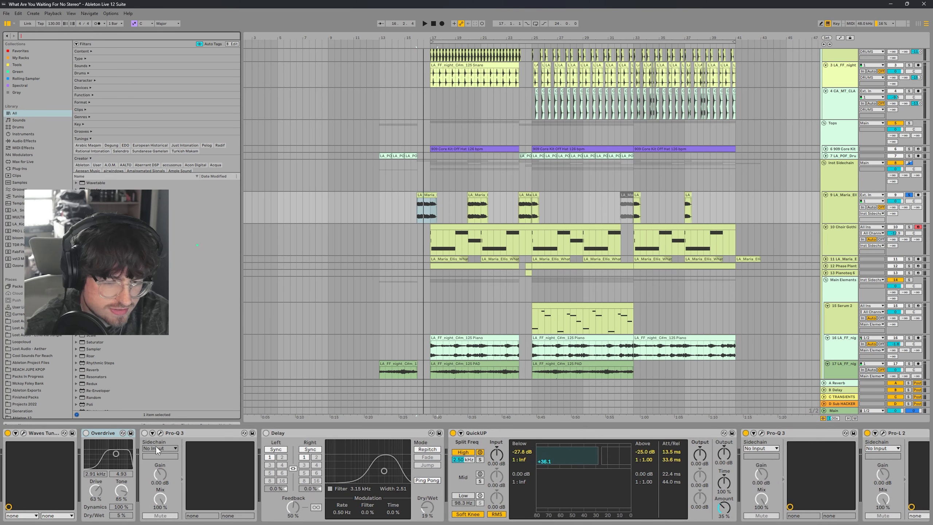
{"action": "type", "text": "filter"}
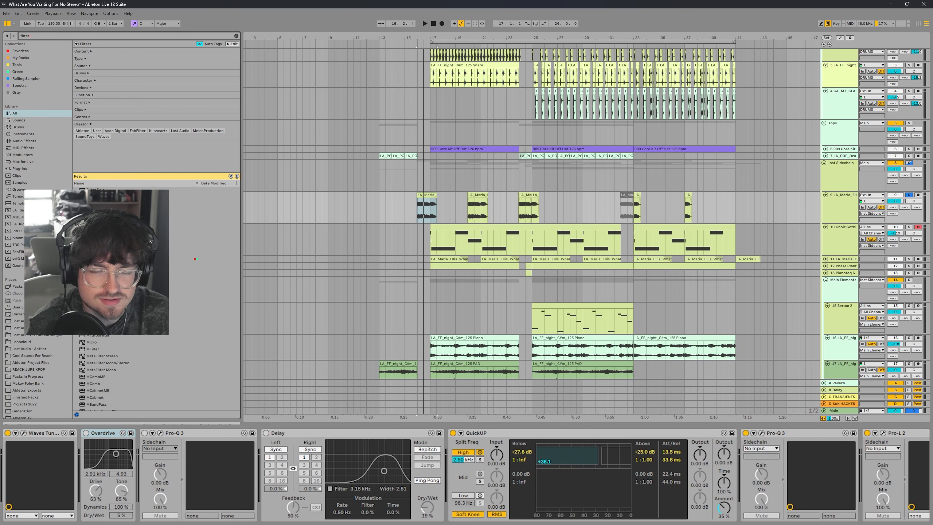
{"action": "left_click_drag", "start_coordinate": [147, 190], "coordinate": [88, 475]}
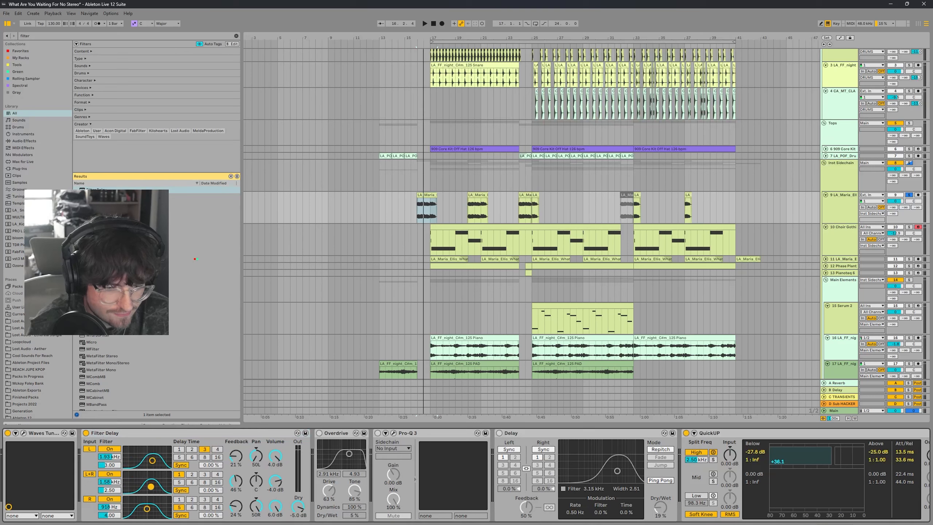
Step: Adjust the middle channel's filter in Filter Delay and set the top channel's volume to -8 dB
{"action": "left_click_drag", "start_coordinate": [153, 485], "coordinate": [149, 487]}
{"action": "key", "text": "Return"}
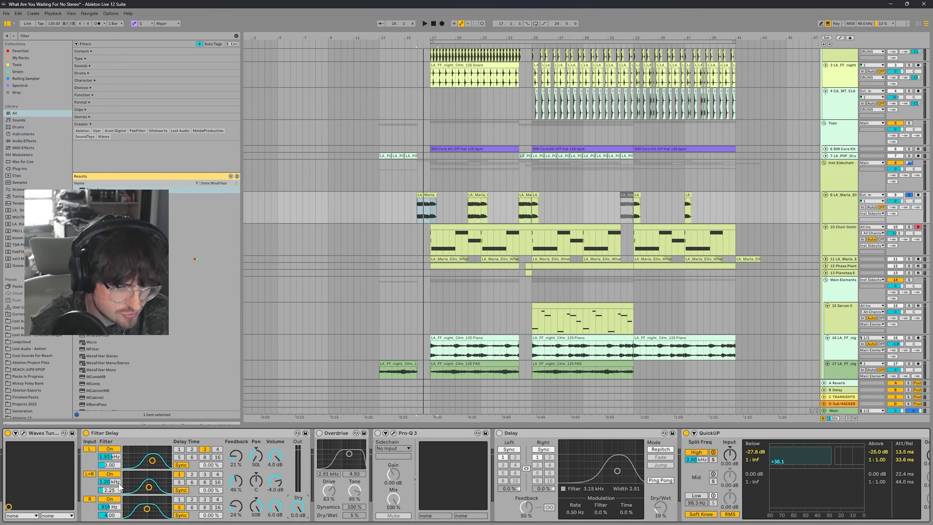
{"action": "type", "text": "-"}
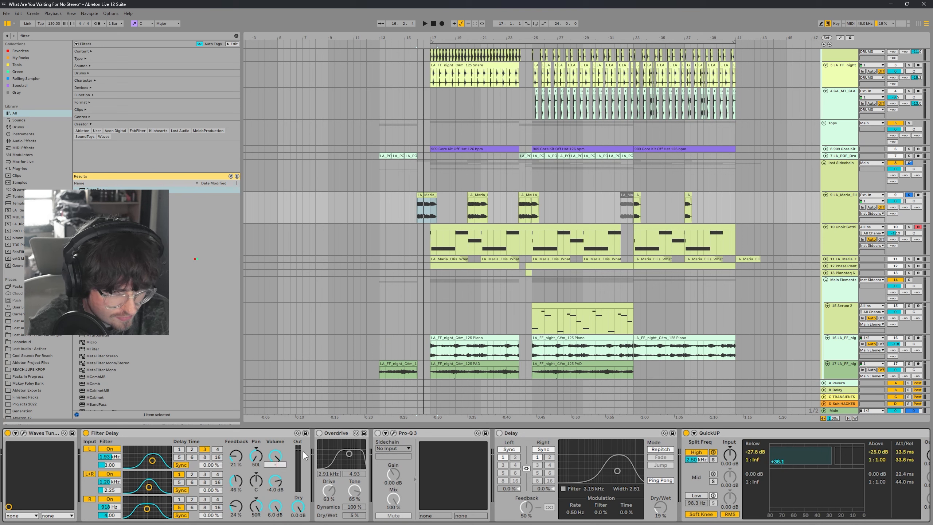
{"action": "type", "text": "8"}
{"action": "key", "text": "Return"}
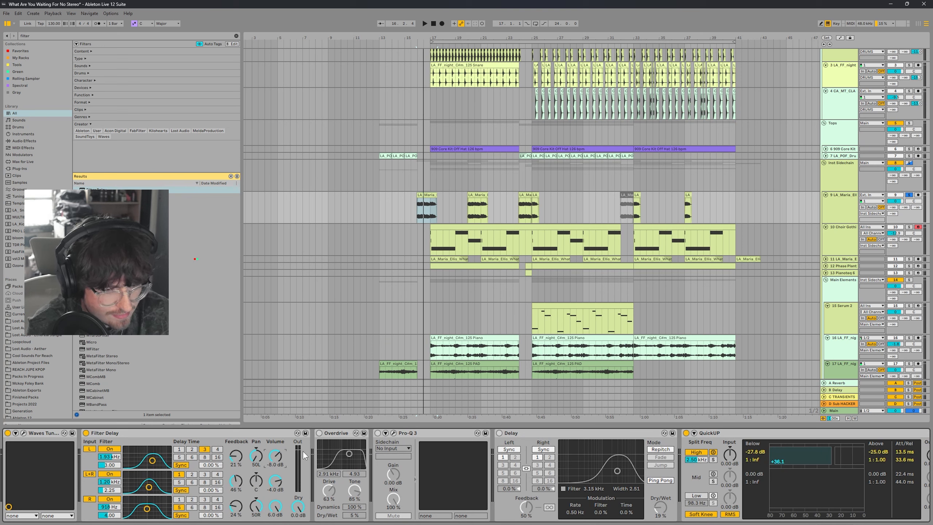
Step: Turn off the middle L+R channel of Filter Delay
{"action": "left_click", "coordinate": [276, 508]}
{"action": "left_click", "coordinate": [109, 474]}
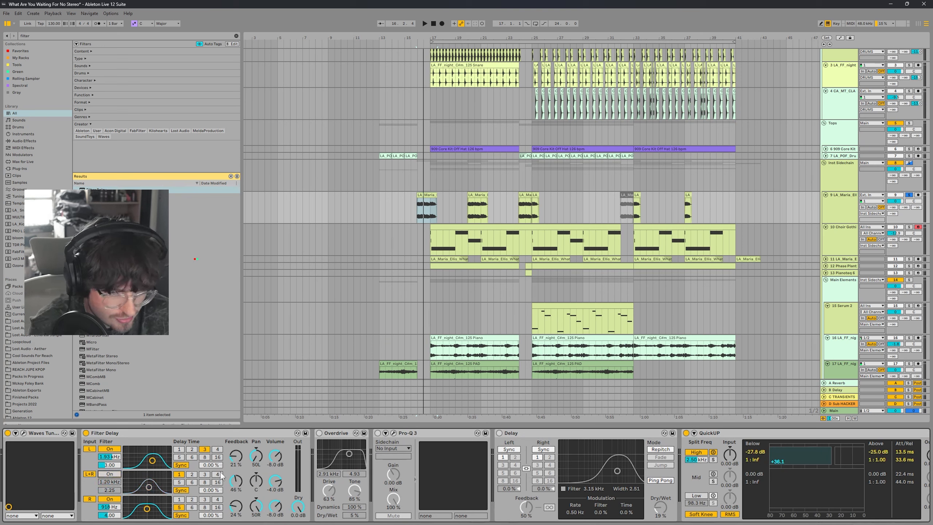
{"action": "left_click", "coordinate": [90, 475]}
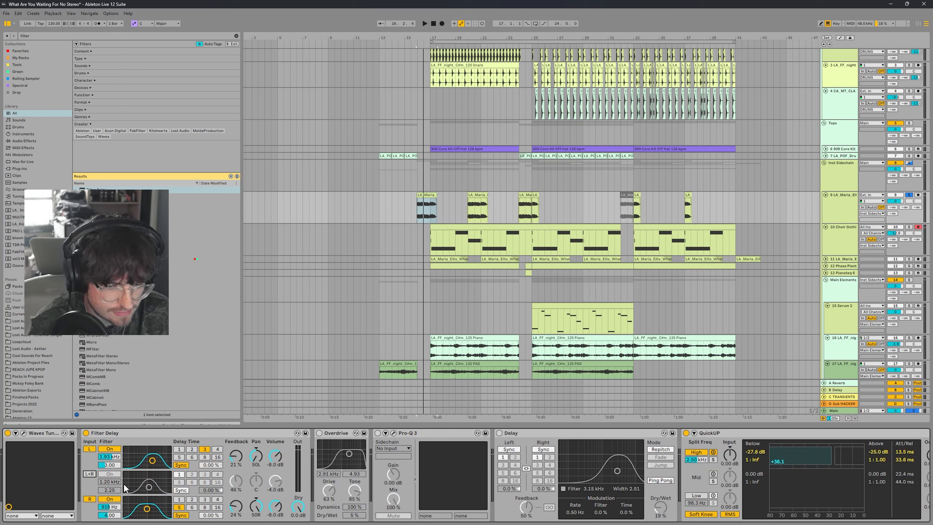
Step: Switch the bottom Filter Delay line to time-based delay and lower its filter frequency to about 857 Hz
{"action": "left_click", "coordinate": [181, 515]}
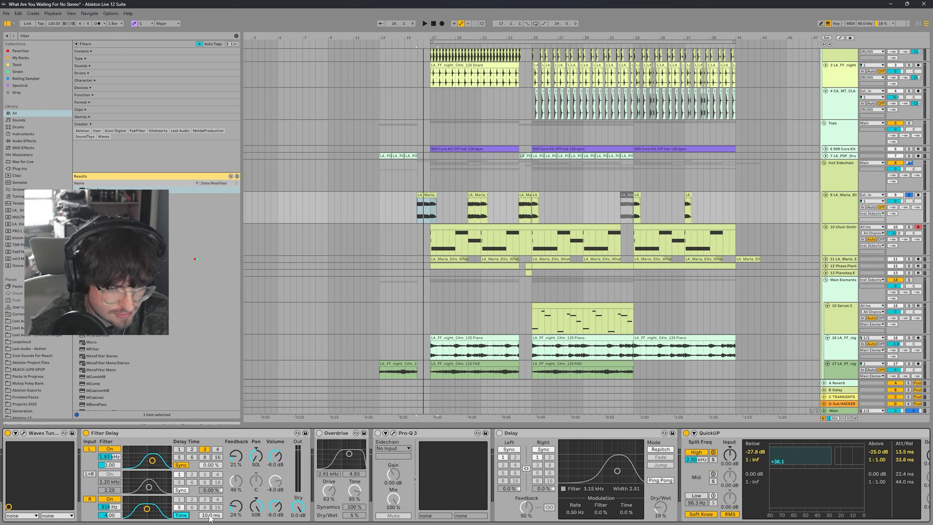
{"action": "left_click", "coordinate": [205, 501]}
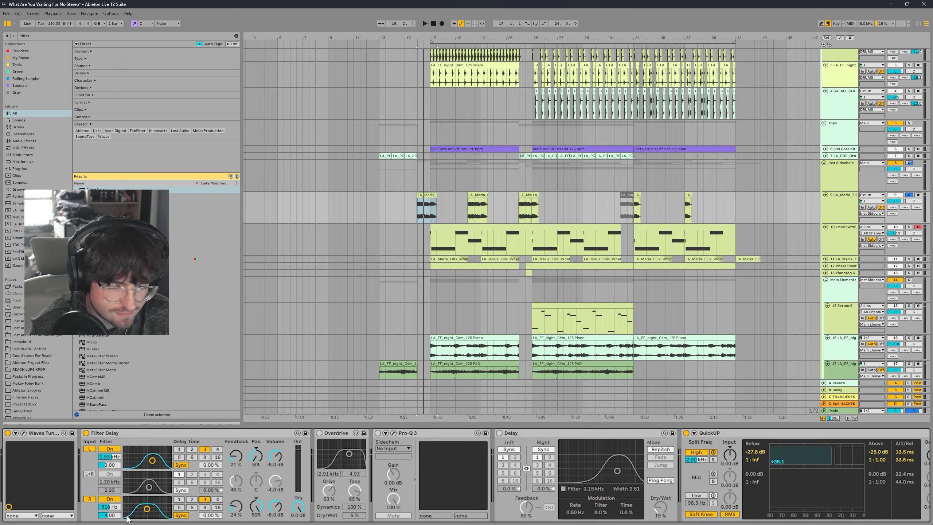
{"action": "left_click_drag", "start_coordinate": [146, 510], "coordinate": [146, 510]}
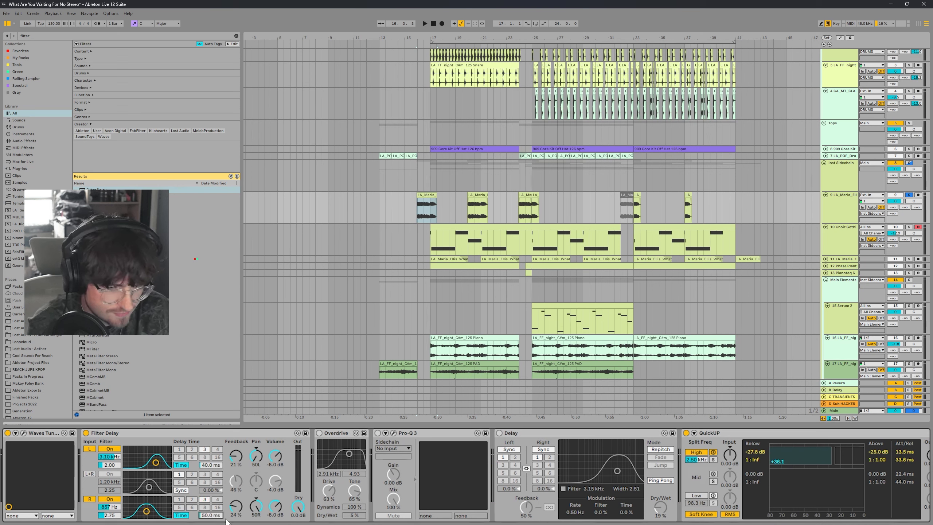
Step: Play the section while bypassing and re-enabling Filter Delay to compare the sound
{"action": "key", "text": "space"}
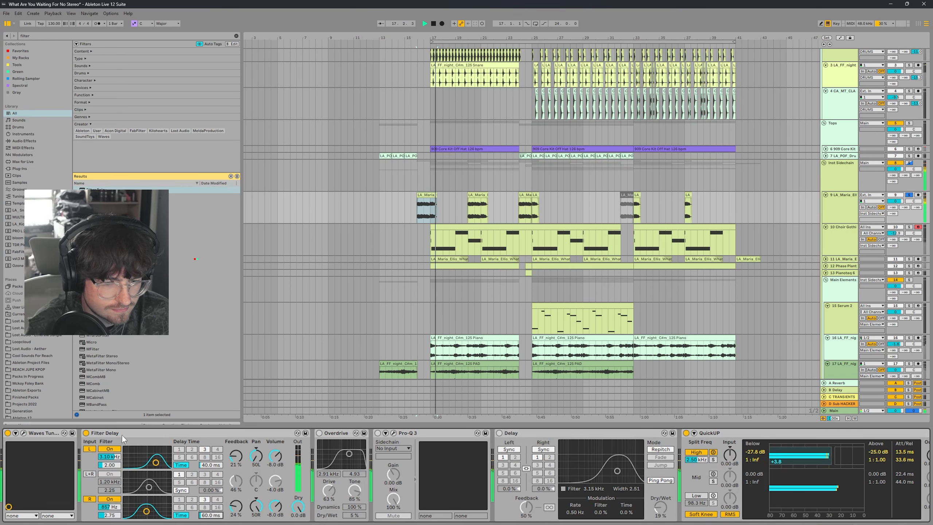
{"action": "left_click", "coordinate": [86, 433]}
{"action": "key", "text": "space"}
{"action": "key", "text": "space"}
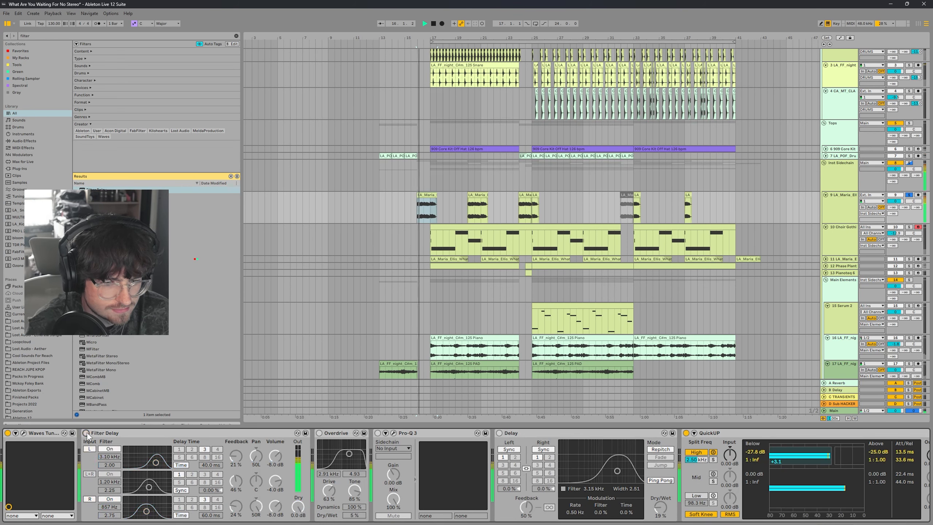
{"action": "left_click", "coordinate": [86, 433]}
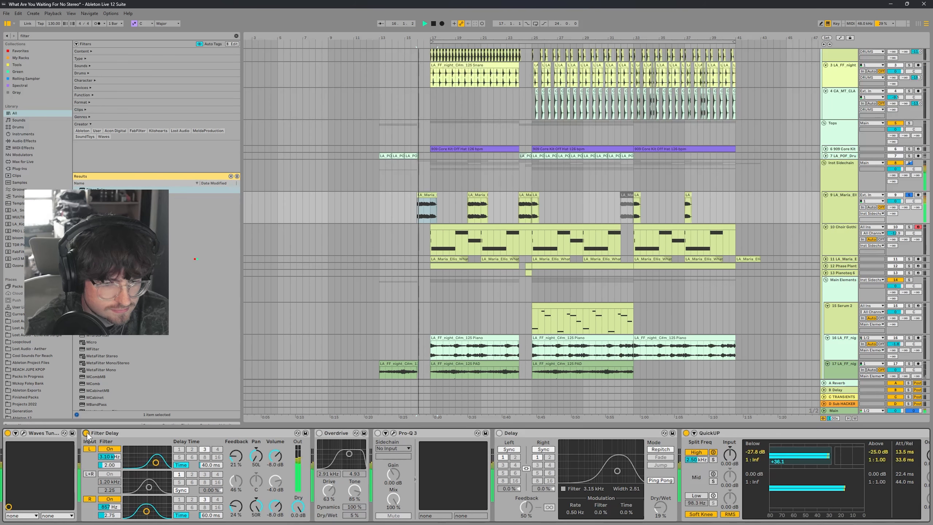
{"action": "key", "text": "space"}
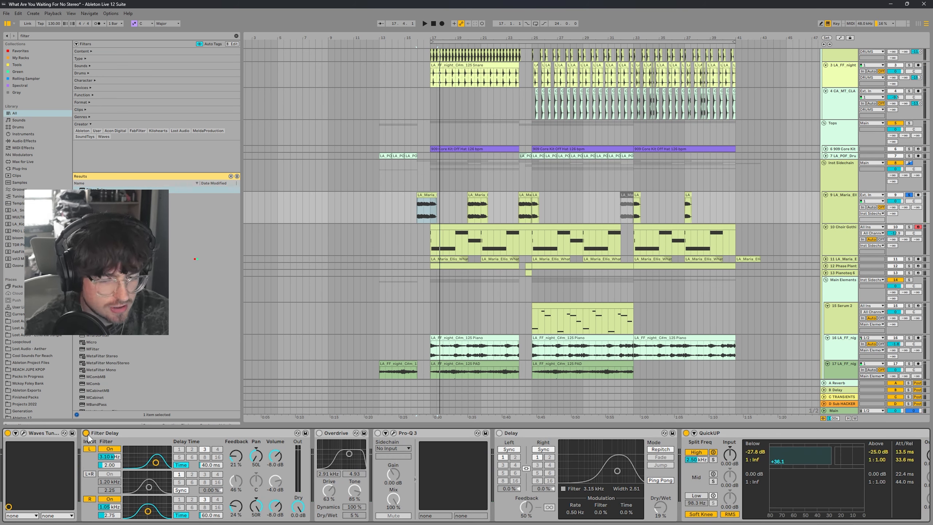
{"action": "key", "text": "space"}
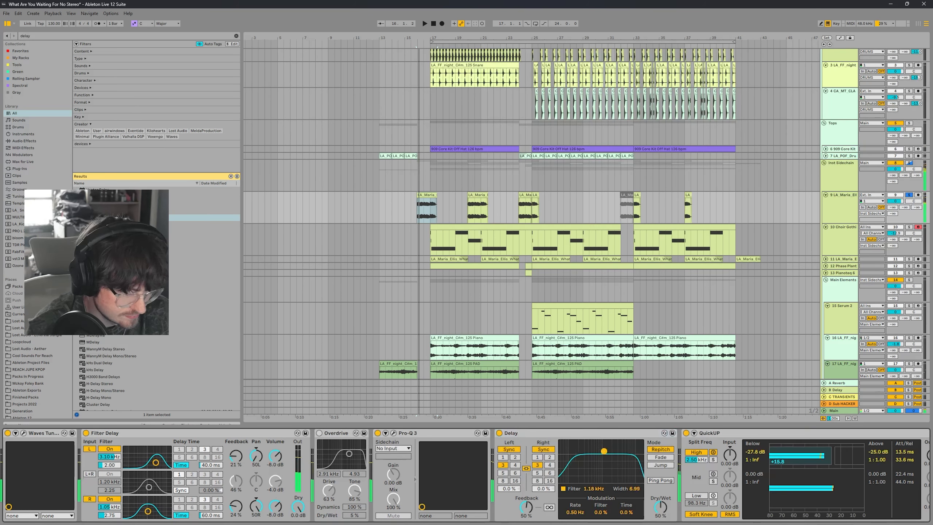
Step: Adjust the Delay device's filter to about 3.26 kHz with a width of 3.30
{"action": "left_click_drag", "start_coordinate": [624, 472], "coordinate": [618, 476]}
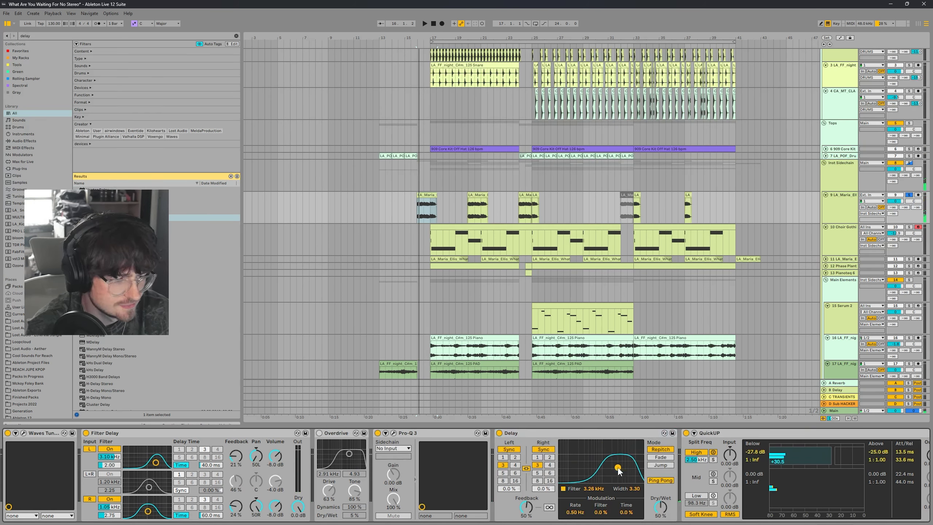
Step: Switch the Delay device's channels to time-based mode and move its filter to about 3.91 kHz with width 3.52
{"action": "left_click", "coordinate": [552, 451]}
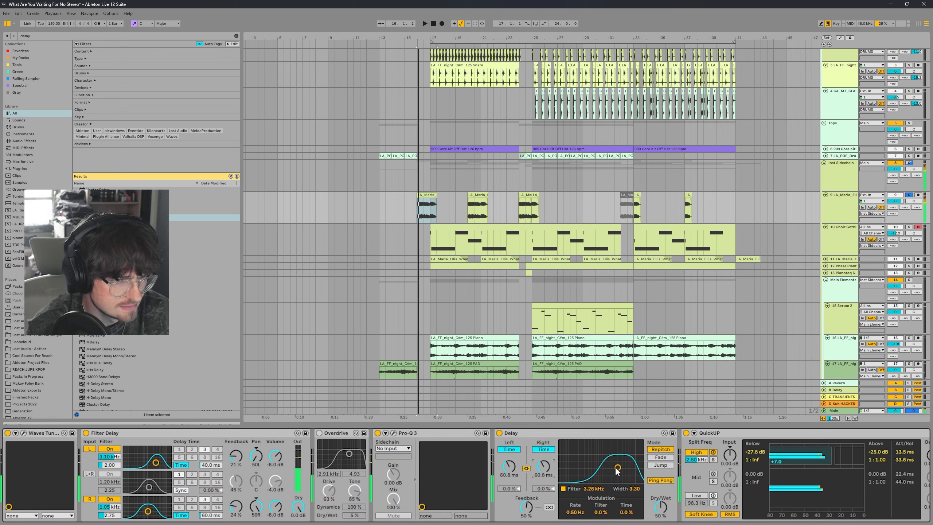
{"action": "left_click_drag", "start_coordinate": [618, 468], "coordinate": [620, 469]}
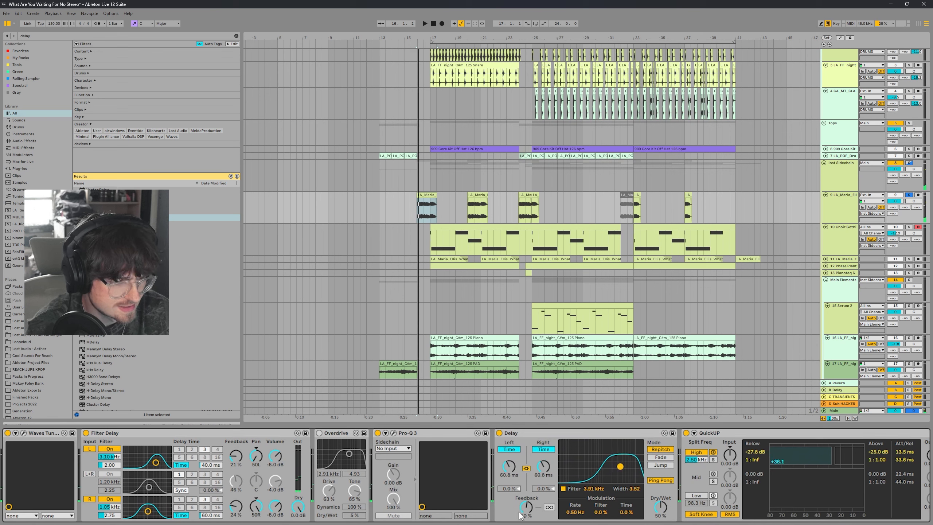
Step: Lower the Delay's feedback to 30% and its dry/wet to about 5%, auditioning the playback
{"action": "left_click_drag", "start_coordinate": [527, 509], "coordinate": [527, 523]}
{"action": "mouse_move", "coordinate": [660, 507]}
{"action": "left_mouse_down"}
{"action": "mouse_move", "coordinate": [660, 523]}
{"action": "mouse_move", "coordinate": [659, 501]}
{"action": "left_mouse_up"}
{"action": "key", "text": "space"}
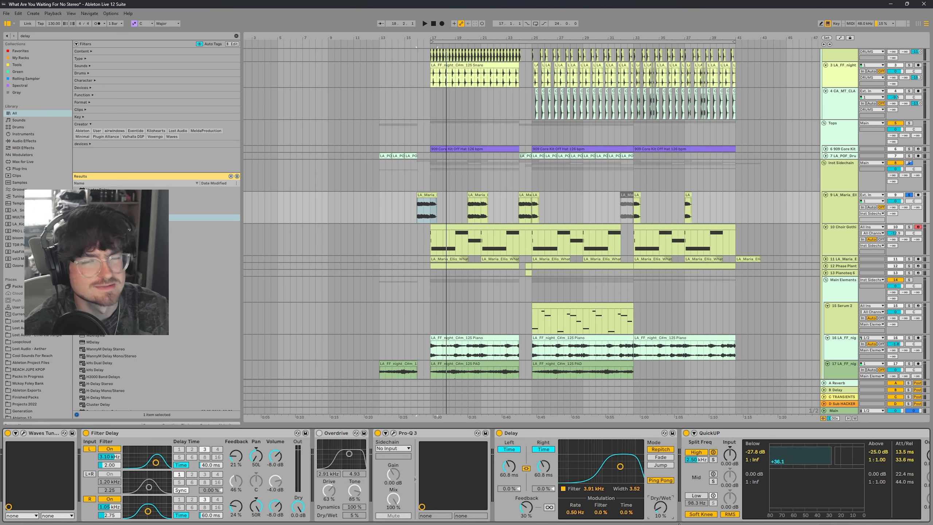
{"action": "left_click_drag", "start_coordinate": [661, 508], "coordinate": [667, 514]}
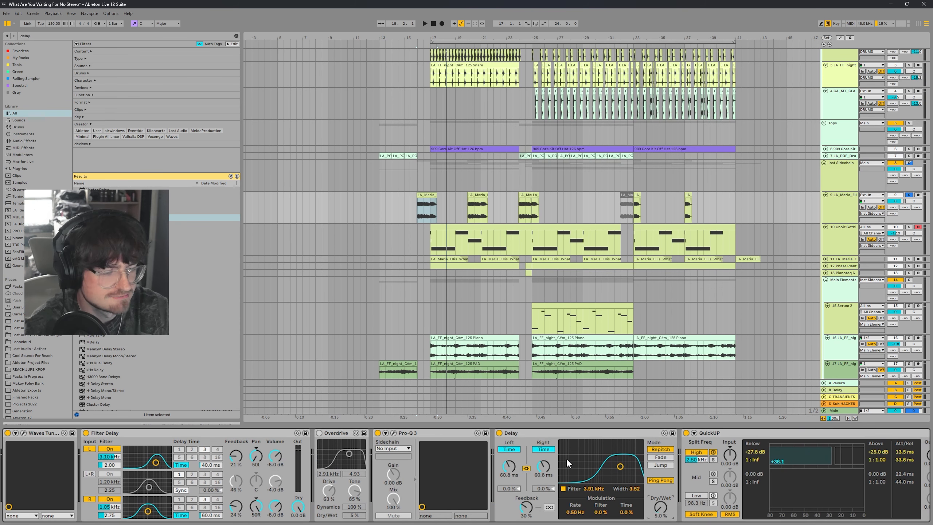
{"action": "key", "text": "space"}
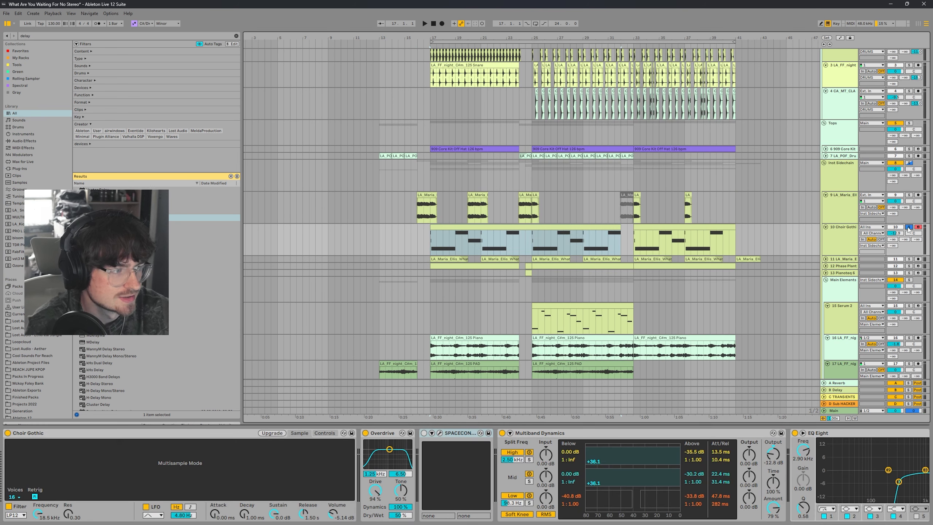
Step: Insert a Filter Delay on the Choir Gothic track and adjust its left-channel filter and volume
{"action": "key", "text": "space"}
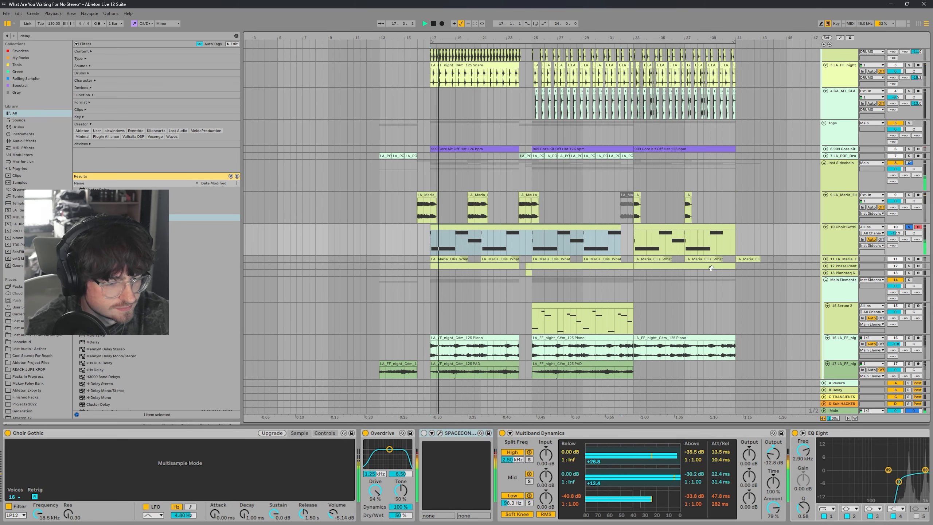
{"action": "left_click_drag", "start_coordinate": [106, 211], "coordinate": [493, 456]}
{"action": "left_click", "coordinate": [506, 474]}
{"action": "left_click_drag", "start_coordinate": [561, 459], "coordinate": [585, 472]}
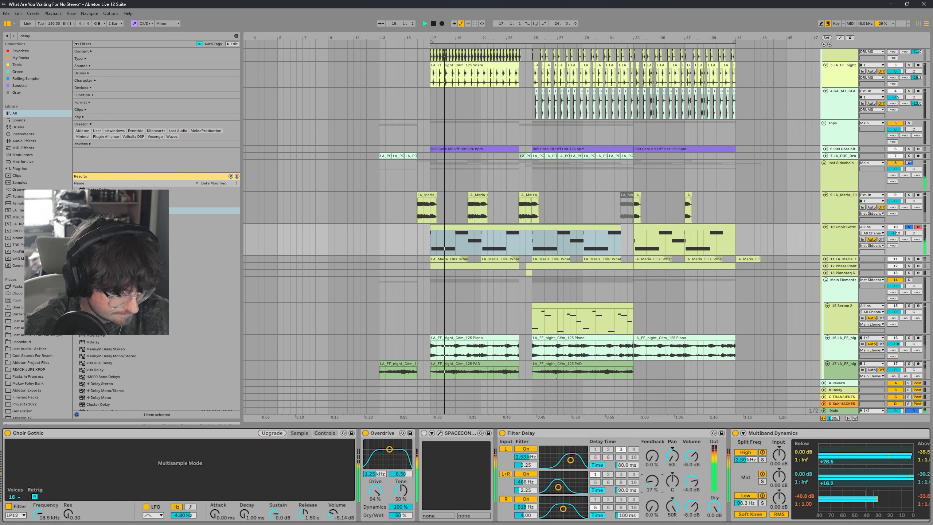
{"action": "left_click_drag", "start_coordinate": [691, 481], "coordinate": [692, 489]}
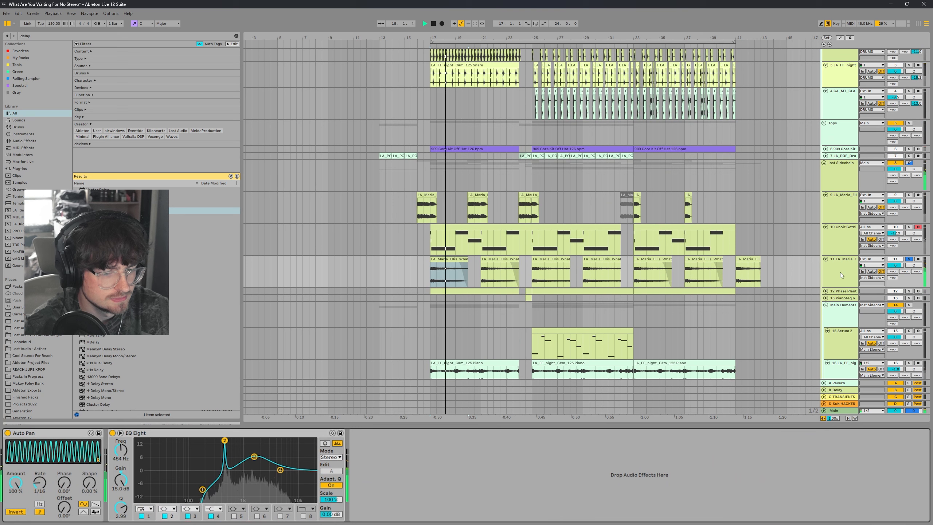
Step: Add a second EQ Eight to the end of the vocal track's device chain
{"action": "key", "text": "space"}
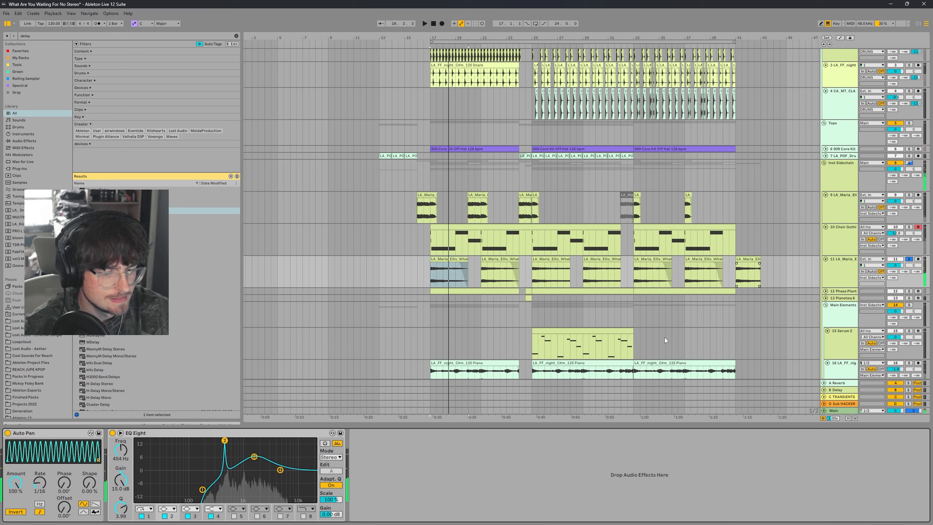
{"action": "right_click", "coordinate": [395, 463]}
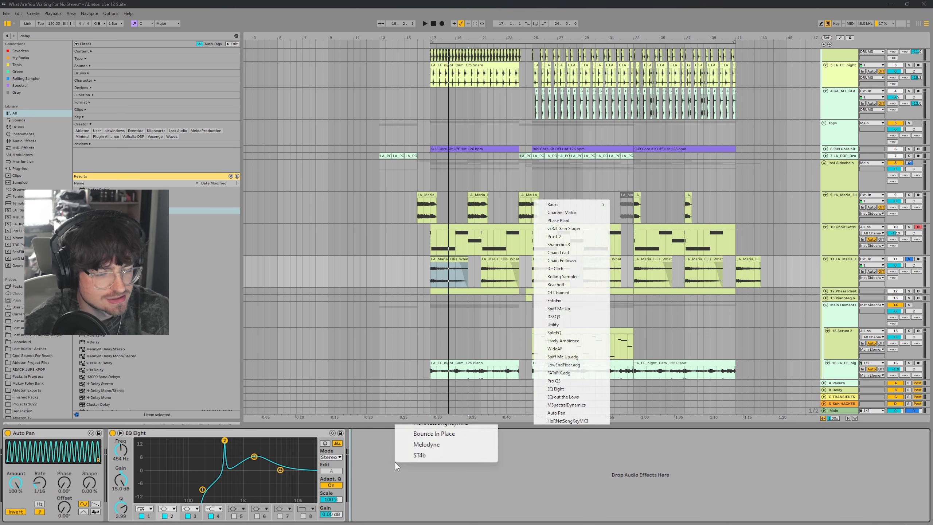
{"action": "left_click", "coordinate": [556, 389]}
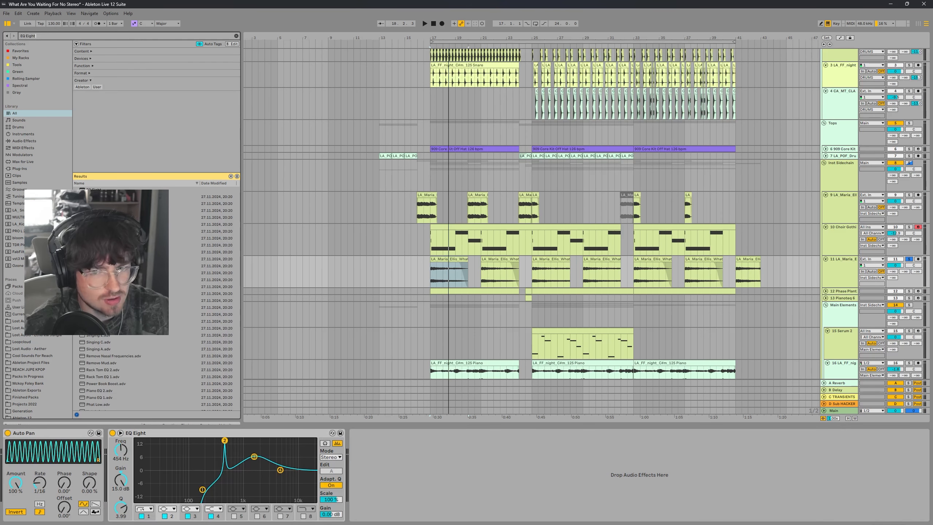
{"action": "left_click", "coordinate": [571, 457]}
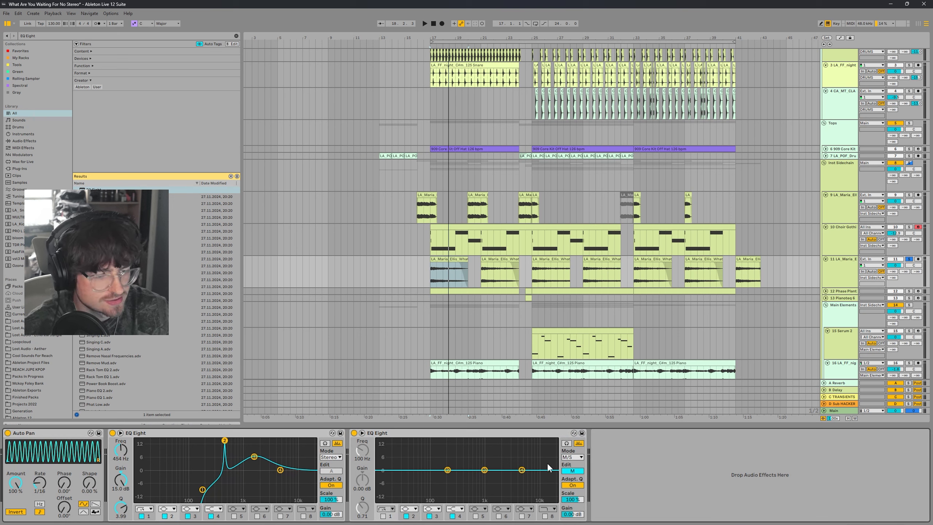
Step: Shape the new EQ Eight's mid channel with a low-mid cut around 255 Hz and a high boost, auditioning playback
{"action": "left_click_drag", "start_coordinate": [448, 470], "coordinate": [451, 475]}
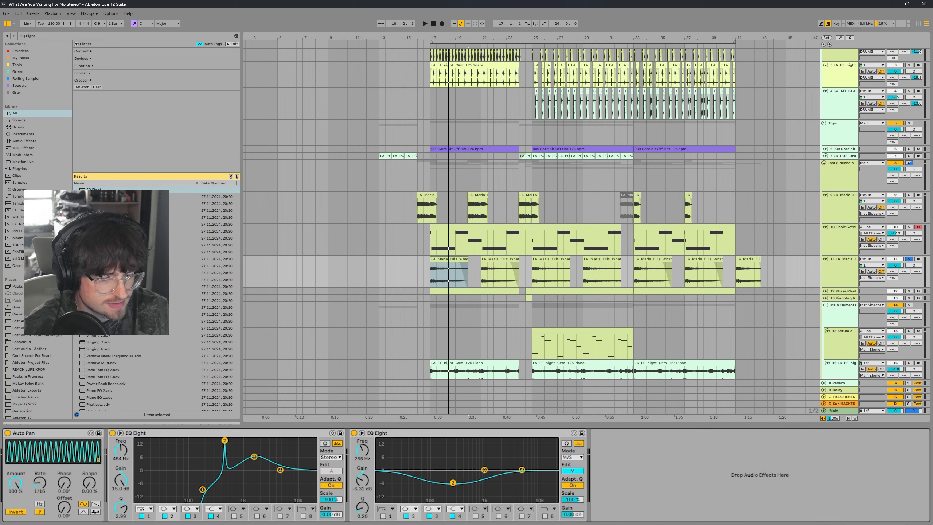
{"action": "key", "text": "space"}
{"action": "left_click_drag", "start_coordinate": [453, 483], "coordinate": [462, 491]}
{"action": "left_click", "coordinate": [383, 516]}
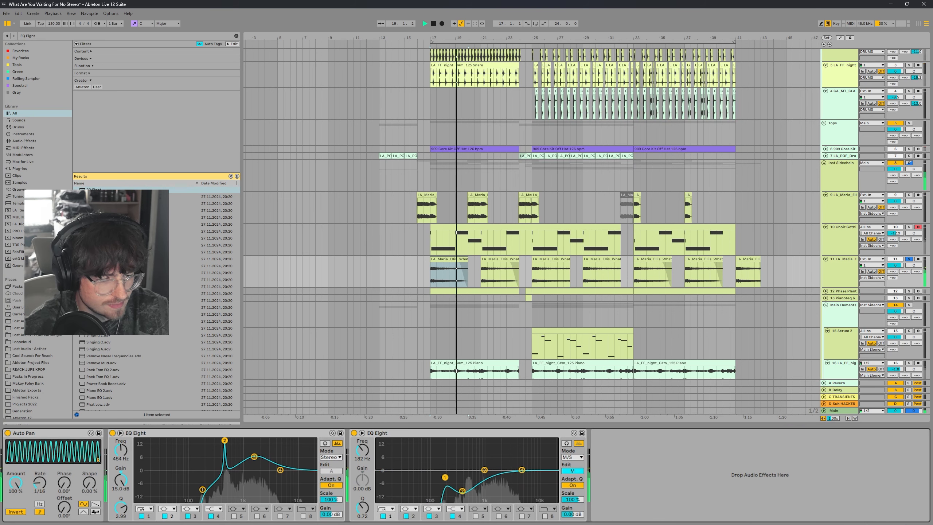
{"action": "left_click_drag", "start_coordinate": [445, 477], "coordinate": [525, 441]}
{"action": "key", "text": "space"}
{"action": "key", "text": "space"}
{"action": "key", "text": "space"}
{"action": "key", "text": "space"}
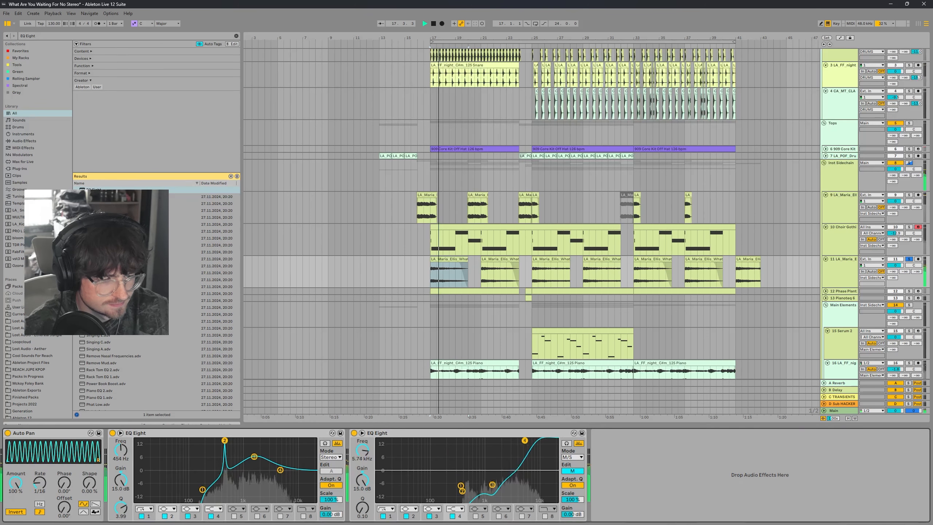
{"action": "left_click_drag", "start_coordinate": [492, 485], "coordinate": [499, 489]}
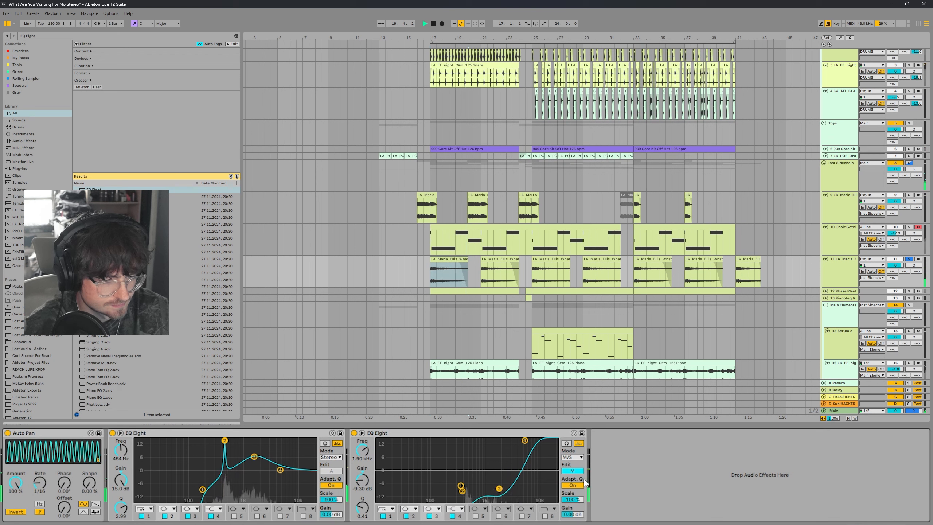
Step: Edit the EQ's side channel, boosting about 5.39 kHz by 12 dB and cutting about 536 Hz by 6.31 dB
{"action": "left_click_drag", "start_coordinate": [525, 440], "coordinate": [520, 477]}
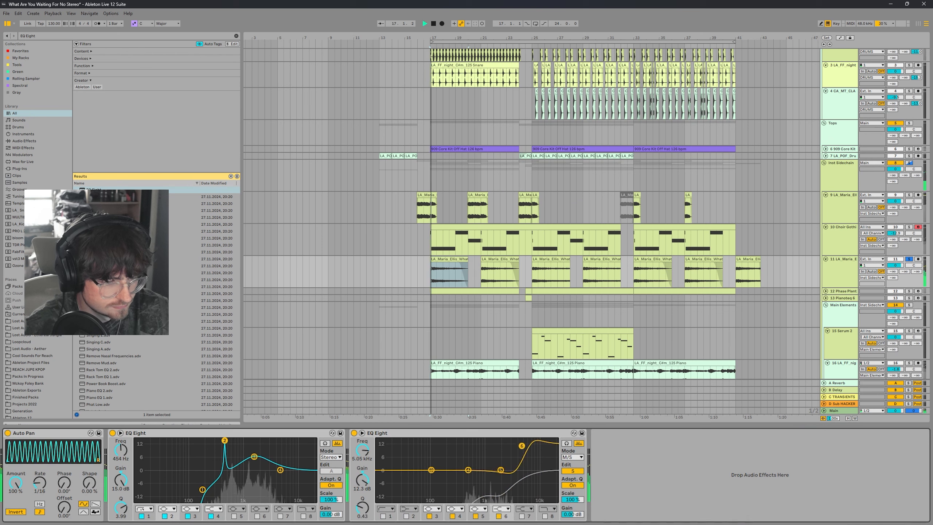
{"action": "left_click_drag", "start_coordinate": [522, 446], "coordinate": [524, 444]}
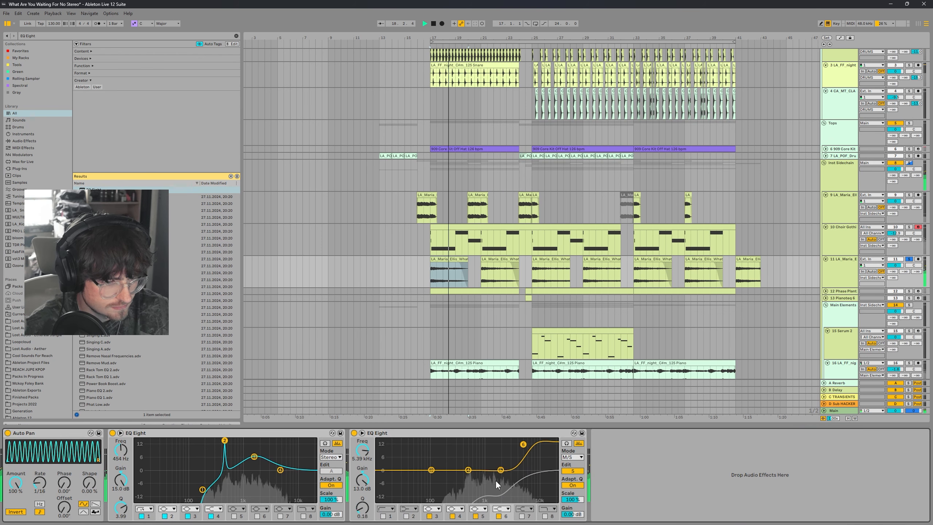
{"action": "left_click_drag", "start_coordinate": [468, 470], "coordinate": [469, 484]}
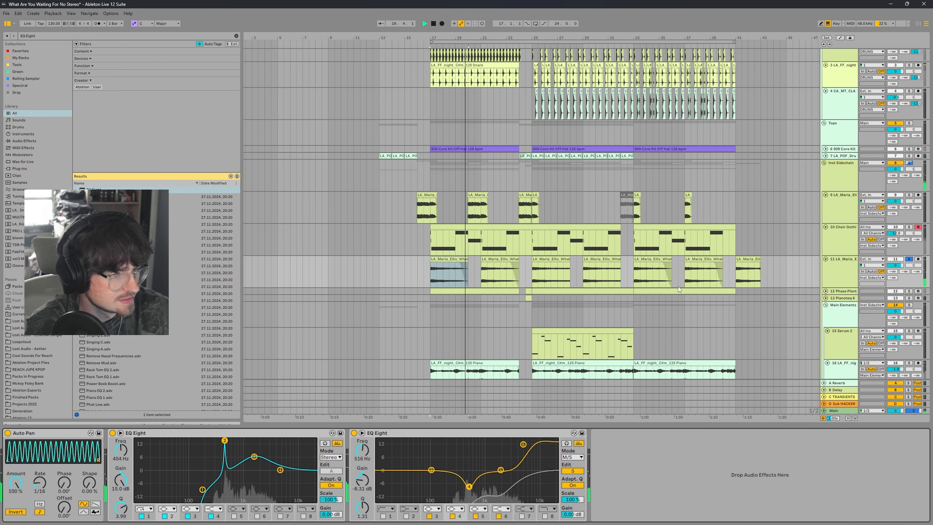
{"action": "key", "text": "space"}
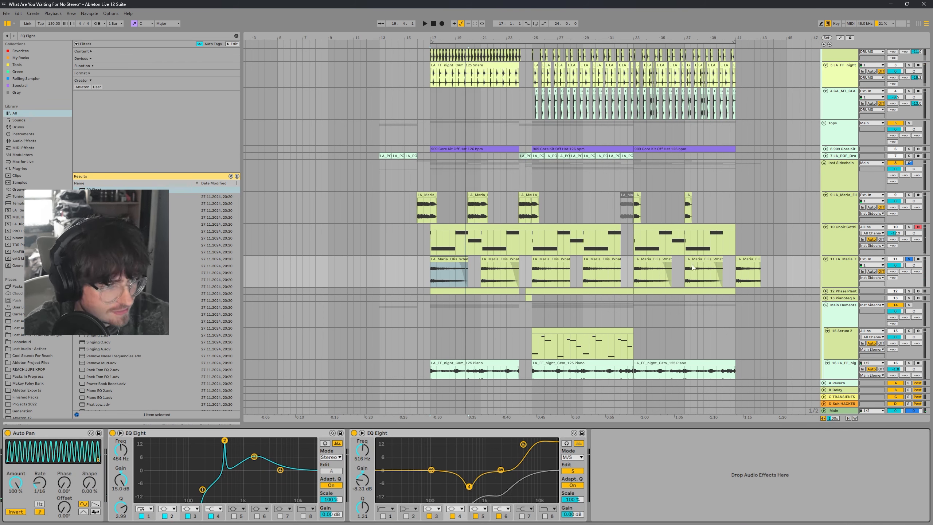
Step: Solo the vocal track and play it back to listen
{"action": "left_click", "coordinate": [844, 267]}
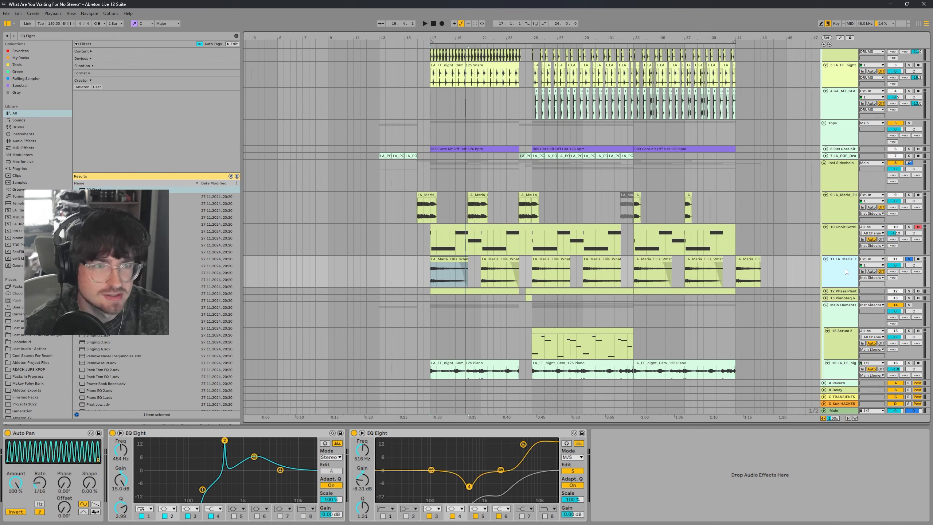
{"action": "left_click", "coordinate": [909, 259]}
{"action": "key", "text": "space"}
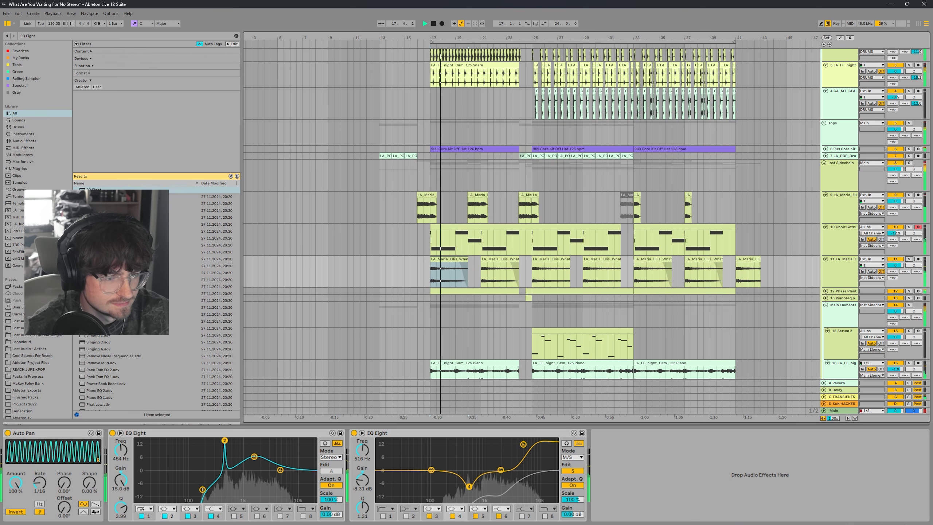
Step: Select the Phase Plant track and then the Serum 2 track to inspect their device chains
{"action": "left_click", "coordinate": [826, 292]}
{"action": "double_click", "coordinate": [839, 302]}
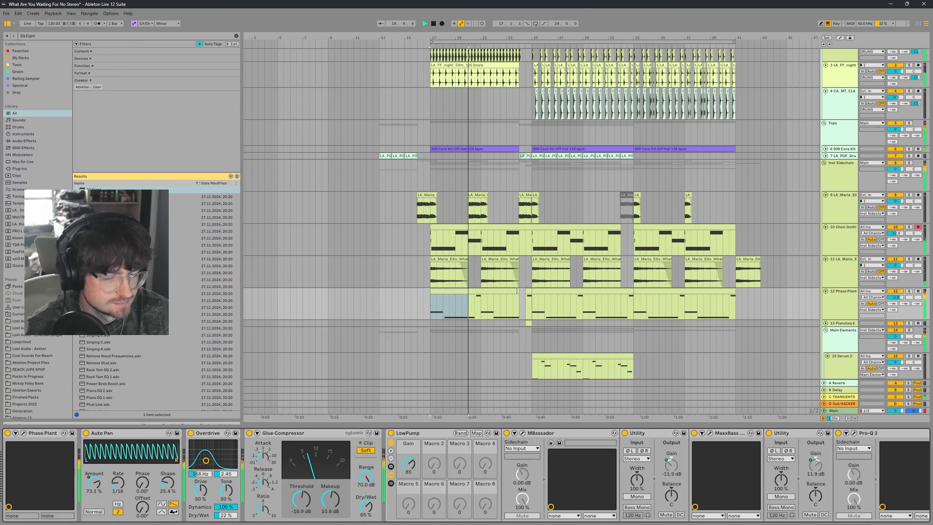
{"action": "left_click", "coordinate": [484, 296]}
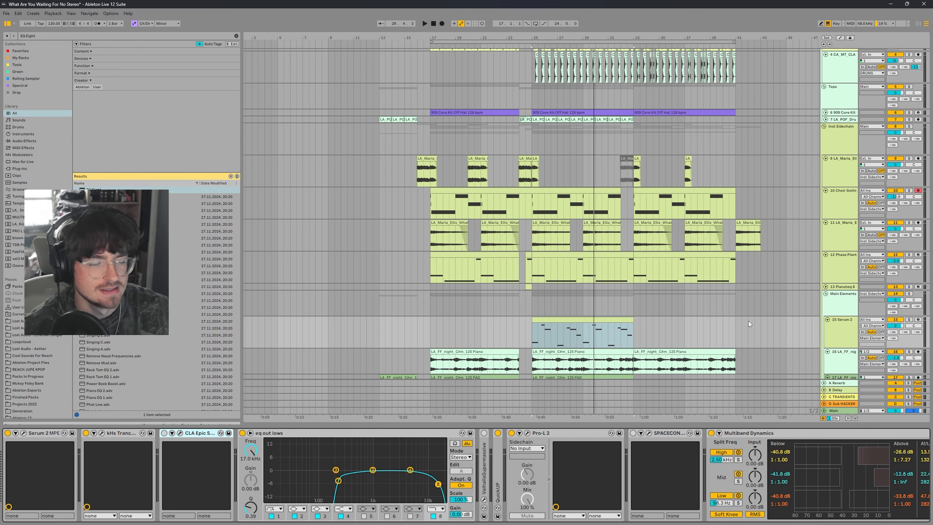
{"action": "left_click", "coordinate": [580, 321]}
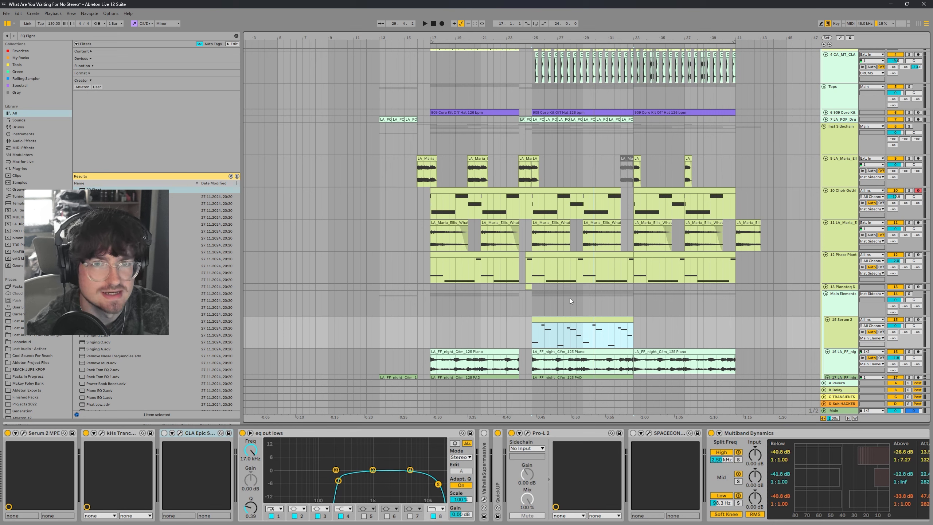
Step: Open ValhallaSupermassive on the Serum 2 track and raise its low EQ cut to about 540 Hz
{"action": "left_click", "coordinate": [484, 434]}
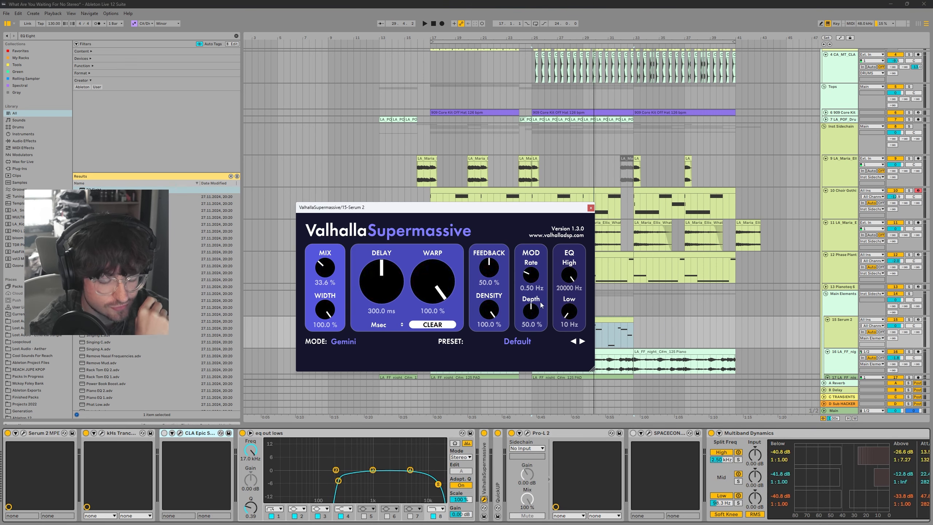
{"action": "left_click_drag", "start_coordinate": [569, 313], "coordinate": [551, 288]}
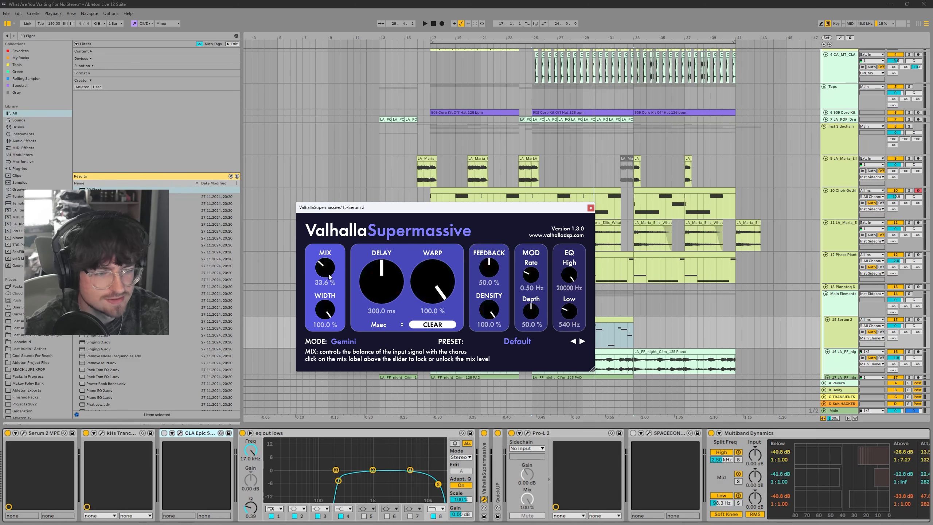
{"action": "left_click", "coordinate": [591, 208]}
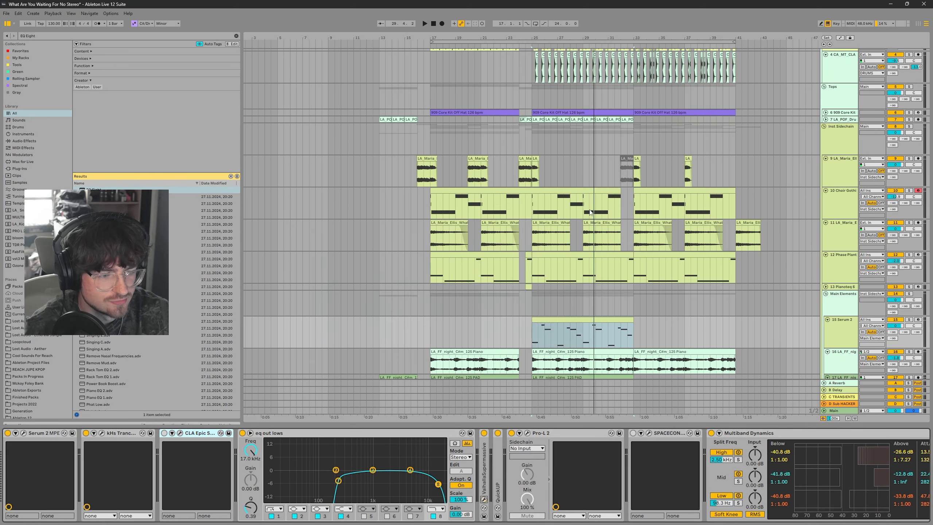
Step: Bypass and re-enable ValhallaSupermassive during playback to compare the sound
{"action": "left_click", "coordinate": [484, 434]}
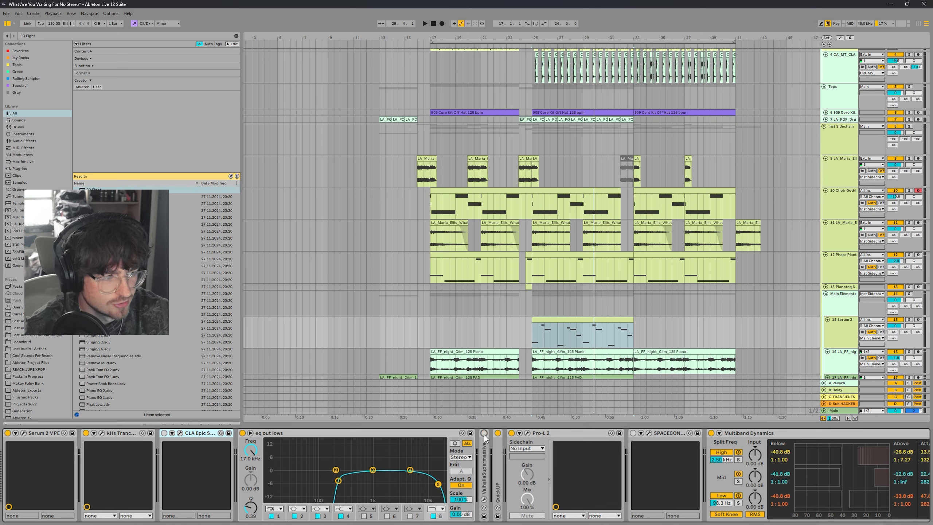
{"action": "key", "text": "space"}
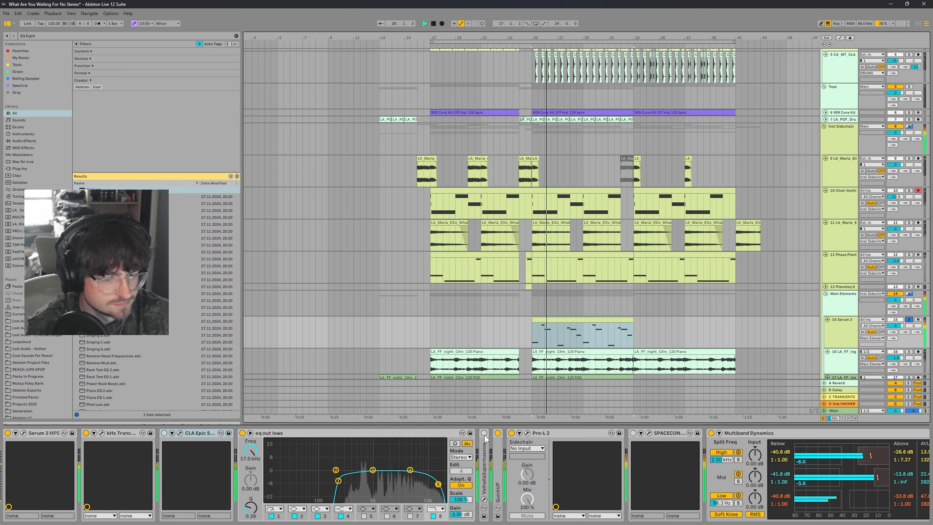
{"action": "left_click", "coordinate": [484, 434]}
{"action": "key", "text": "space"}
{"action": "key", "text": "space"}
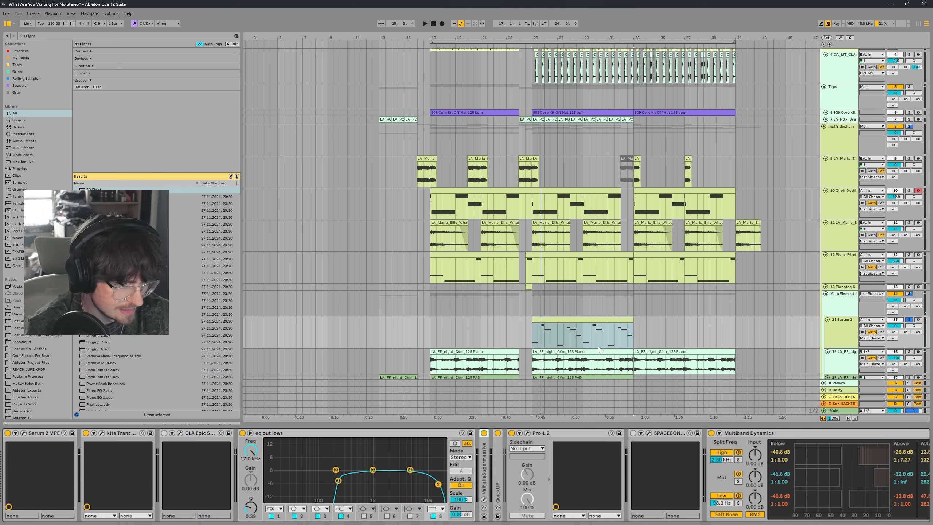
Step: Add an EQ Eight to the Serum 2 track after the eq out lows EQ
{"action": "right_click", "coordinate": [581, 336]}
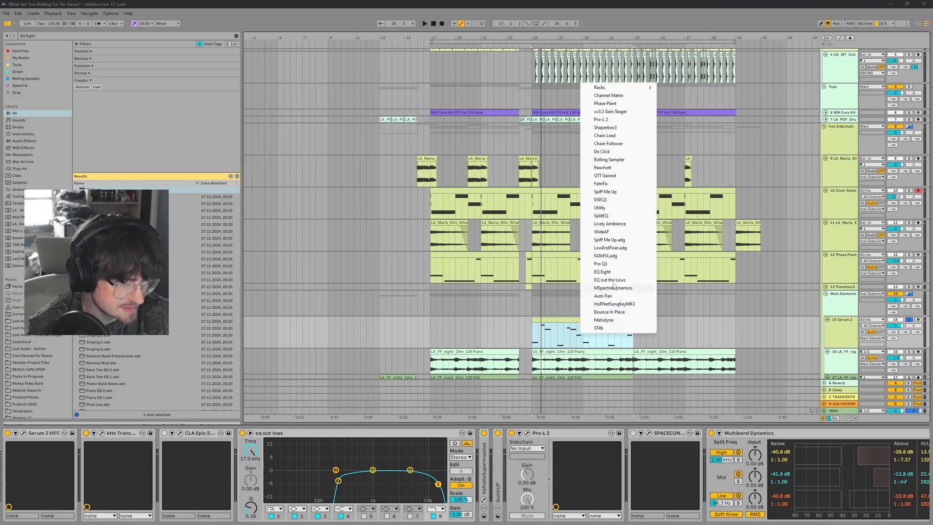
{"action": "left_click", "coordinate": [600, 275]}
{"action": "key", "text": "ctrl+f"}
{"action": "left_click_drag", "start_coordinate": [103, 190], "coordinate": [512, 477]}
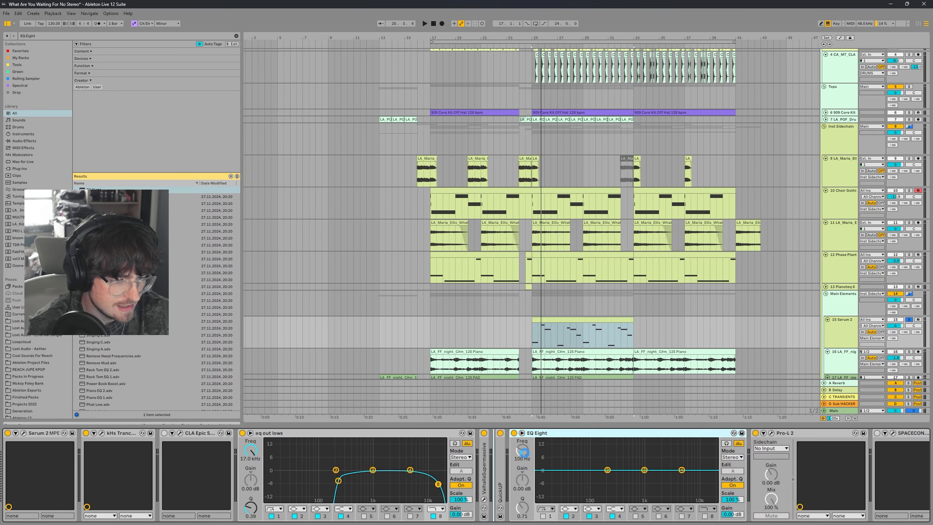
Step: Set the new EQ Eight to M/S, edit the side channel, and cut around 8.25 kHz by about 7.3 dB
{"action": "left_click", "coordinate": [571, 318]}
{"action": "left_click", "coordinate": [716, 457]}
{"action": "left_click", "coordinate": [716, 483]}
{"action": "left_click", "coordinate": [717, 471]}
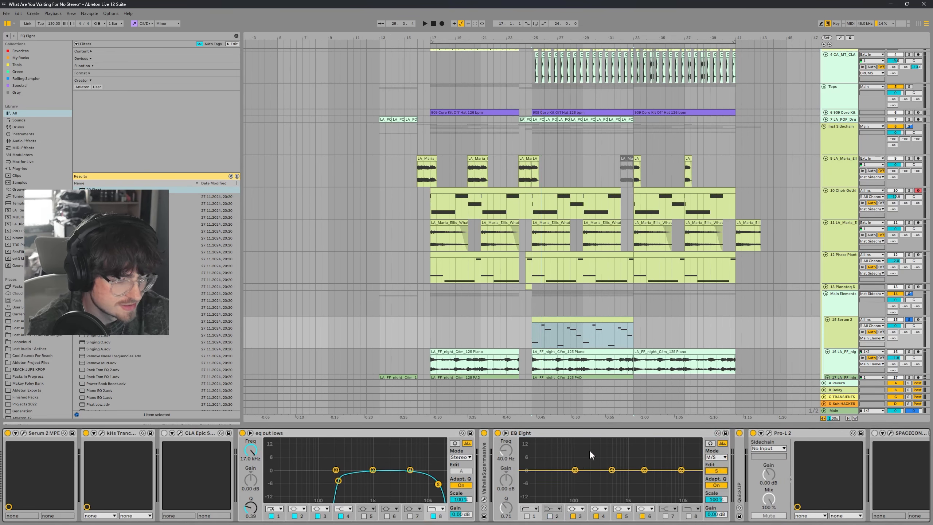
{"action": "left_click_drag", "start_coordinate": [612, 470], "coordinate": [677, 484]}
{"action": "key", "text": "space"}
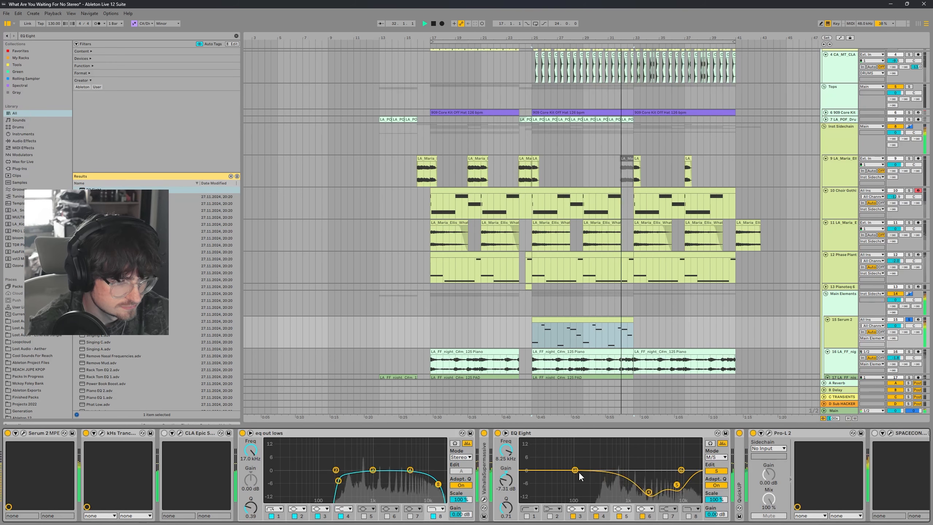
Step: Boost the EQ Eight's side channel around 527 Hz by about 4.6 dB, then switch editing to the mid channel
{"action": "left_click_drag", "start_coordinate": [576, 470], "coordinate": [613, 461]}
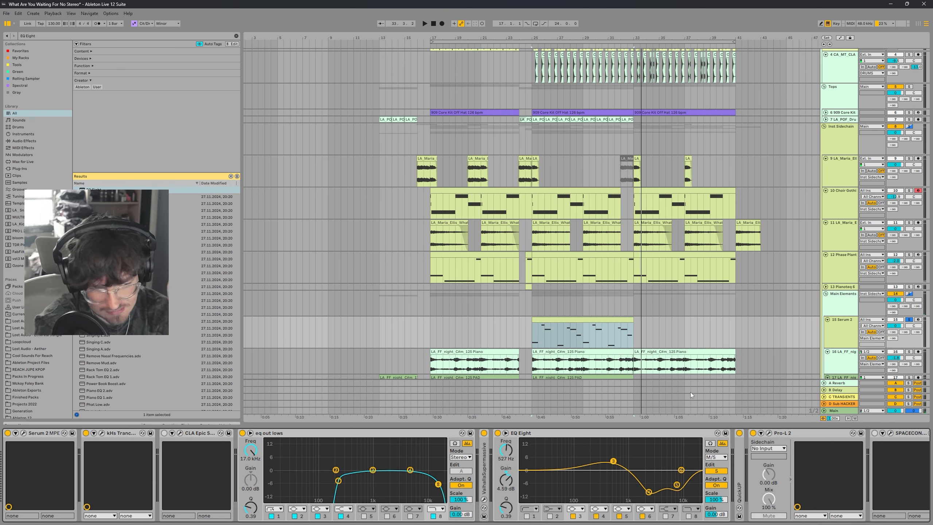
{"action": "left_click", "coordinate": [597, 318]}
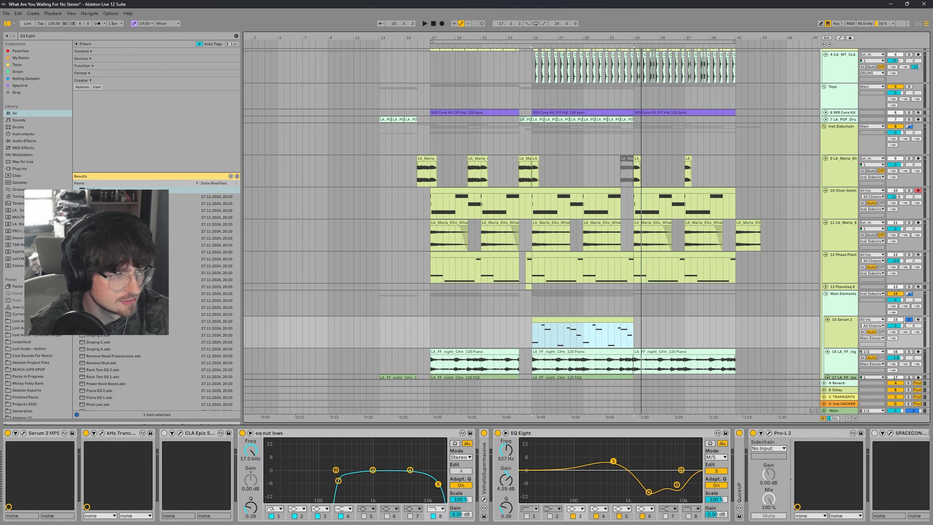
{"action": "key", "text": "space"}
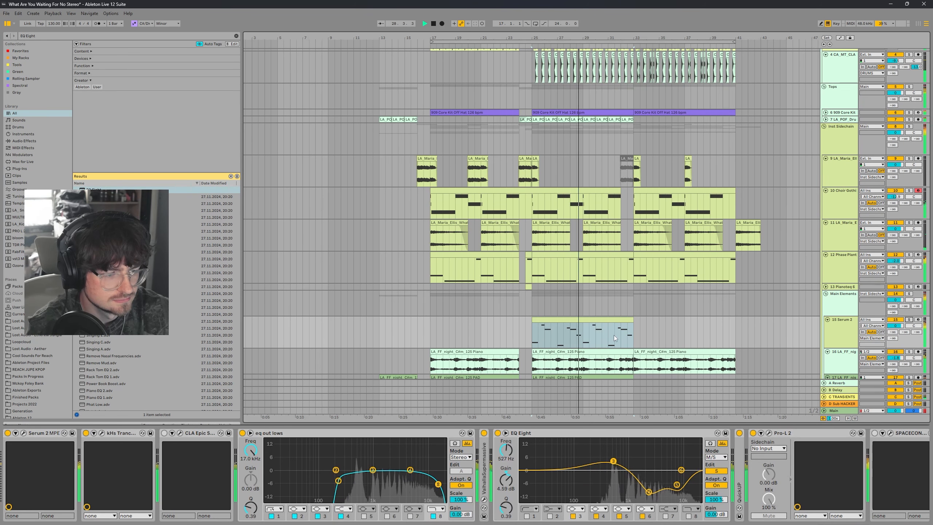
{"action": "left_click", "coordinate": [710, 473]}
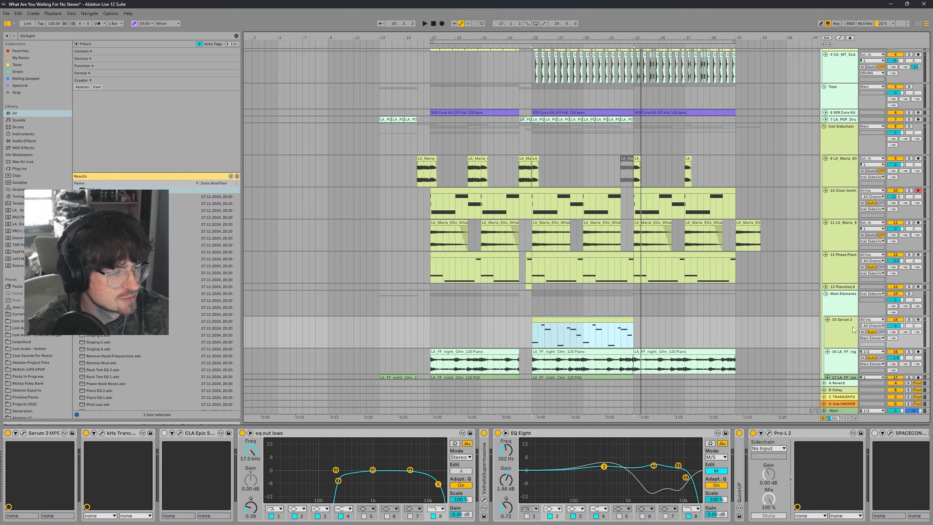
Step: Select the Phase Plant track and collapse the devices following its Glue Compressor
{"action": "left_click", "coordinate": [909, 320]}
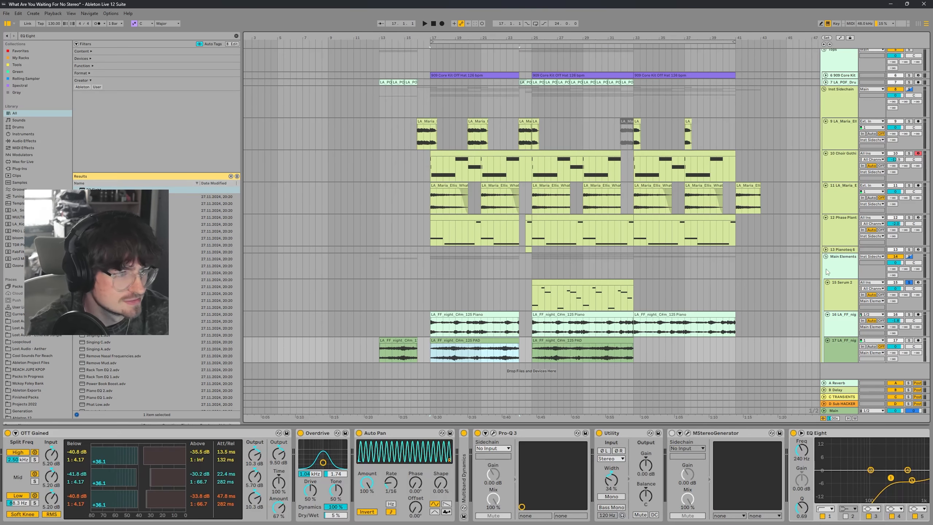
{"action": "scroll", "coordinate": [884, 287], "scroll_direction": "up", "scroll_amount": 1}
{"action": "left_click", "coordinate": [884, 288]}
{"action": "left_click", "coordinate": [909, 261]}
{"action": "key", "text": "space"}
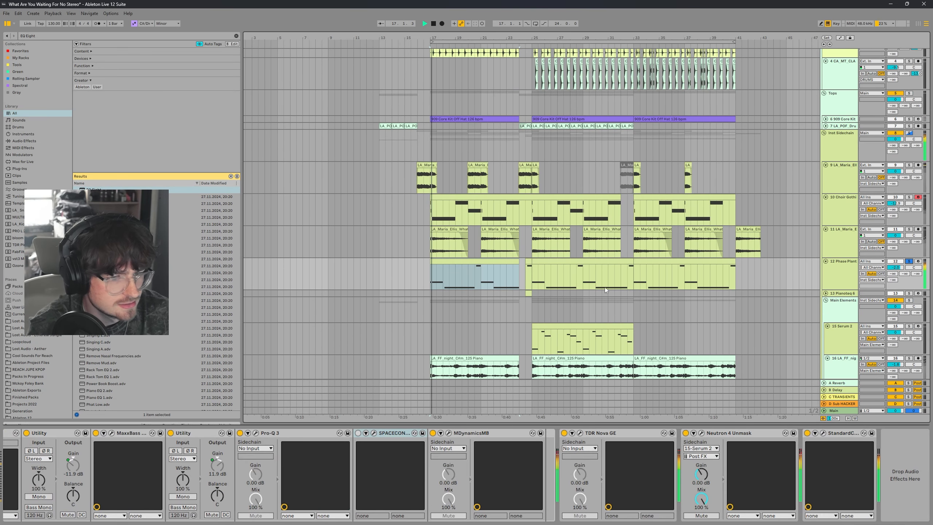
{"action": "scroll", "coordinate": [695, 297], "scroll_direction": "down", "scroll_amount": 1}
{"action": "scroll", "coordinate": [733, 493], "scroll_direction": "up", "scroll_amount": 10}
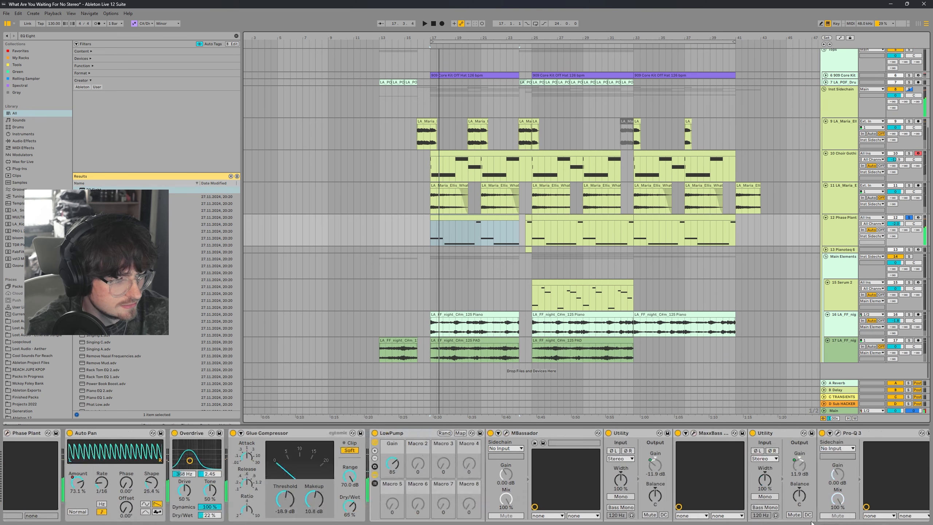
{"action": "double_click", "coordinate": [420, 434]}
{"action": "double_click", "coordinate": [477, 434]}
{"action": "double_click", "coordinate": [480, 434]}
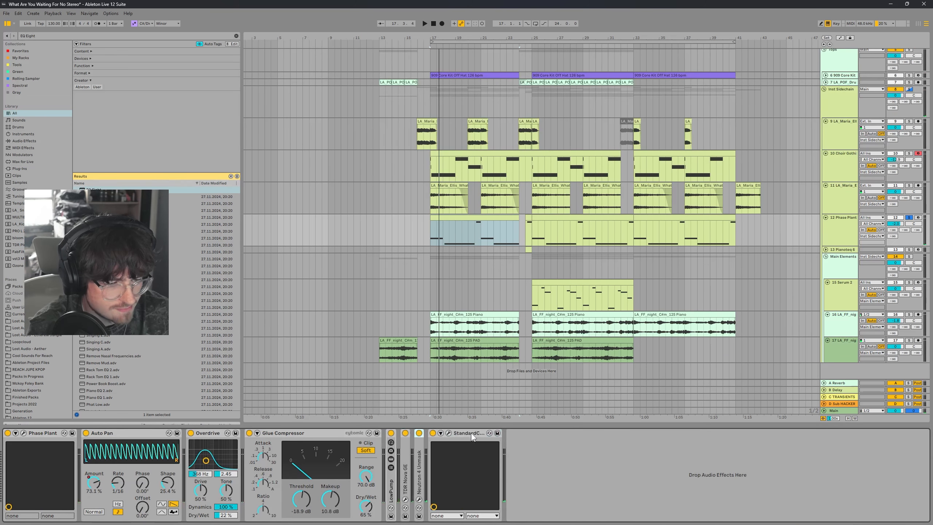
{"action": "double_click", "coordinate": [479, 433]}
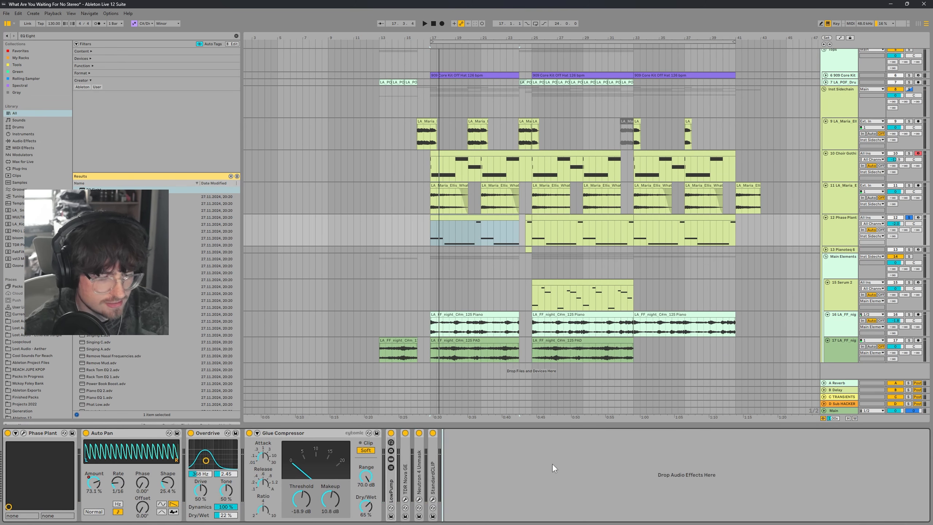
Step: Insert a Filter Delay on the Phase Plant track and lower its left channel filter frequency
{"action": "key", "text": "ctrl+f"}
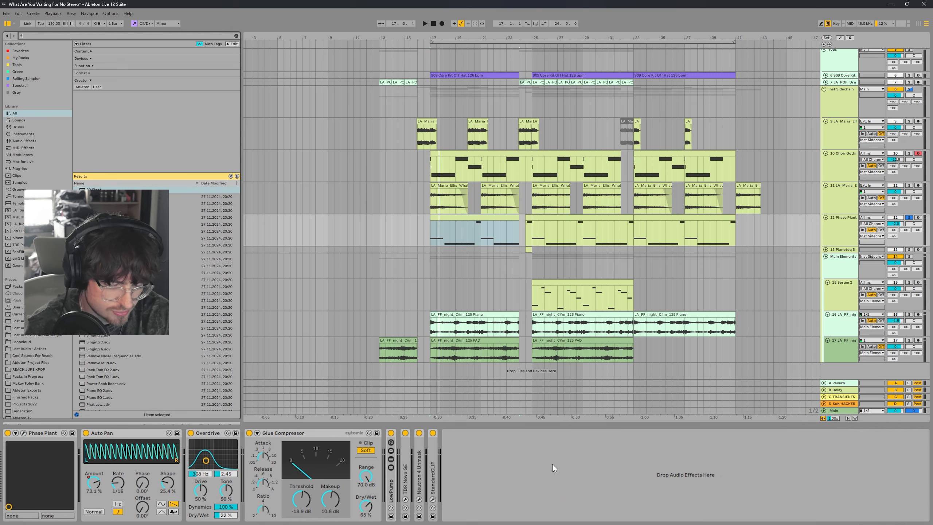
{"action": "type", "text": "filter d"}
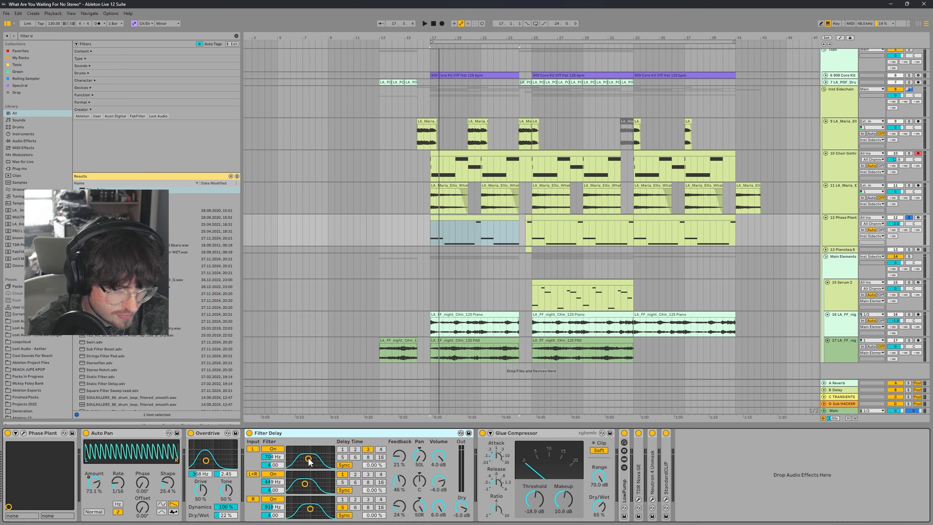
{"action": "left_click_drag", "start_coordinate": [309, 460], "coordinate": [315, 512]}
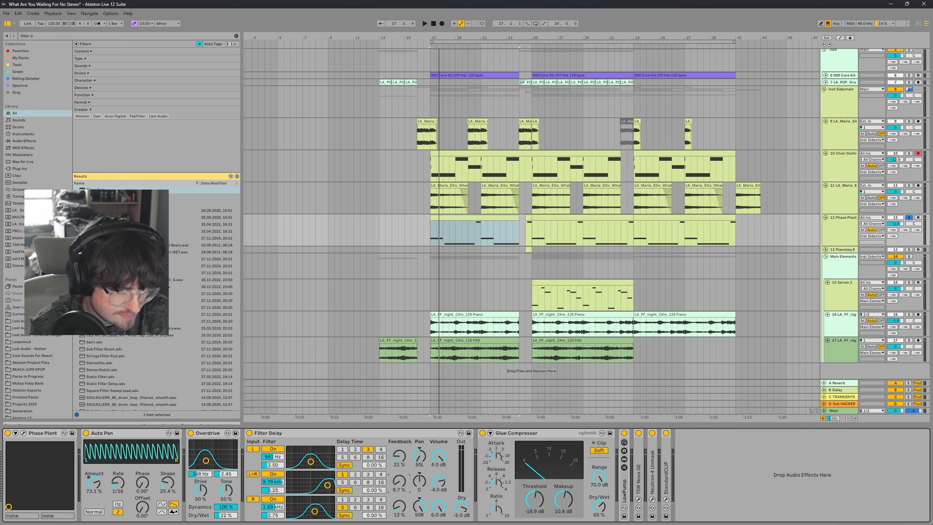
Step: Set the Filter Delay volumes to -8 dB for L, -12 dB for L+R and -8 dB for R
{"action": "type", "text": "-8"}
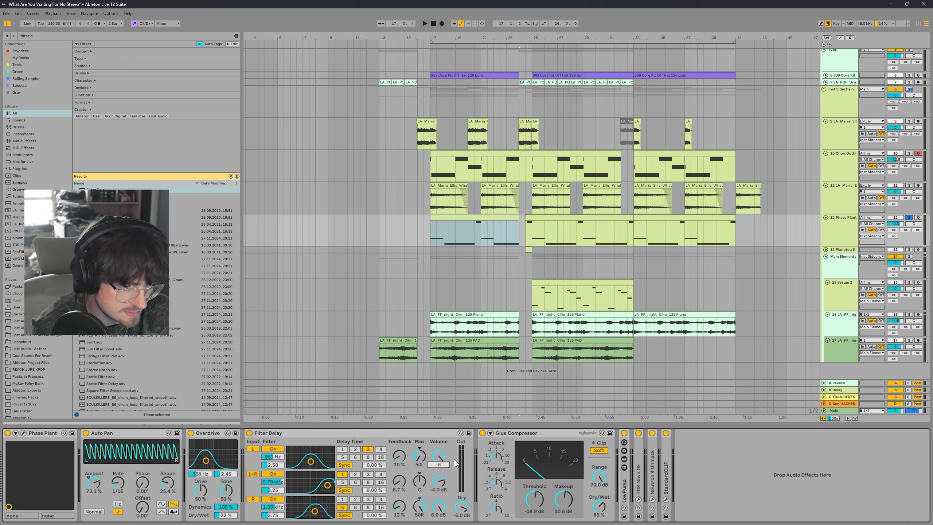
{"action": "key", "text": "Return"}
{"action": "type", "text": "-8"}
{"action": "key", "text": "Return"}
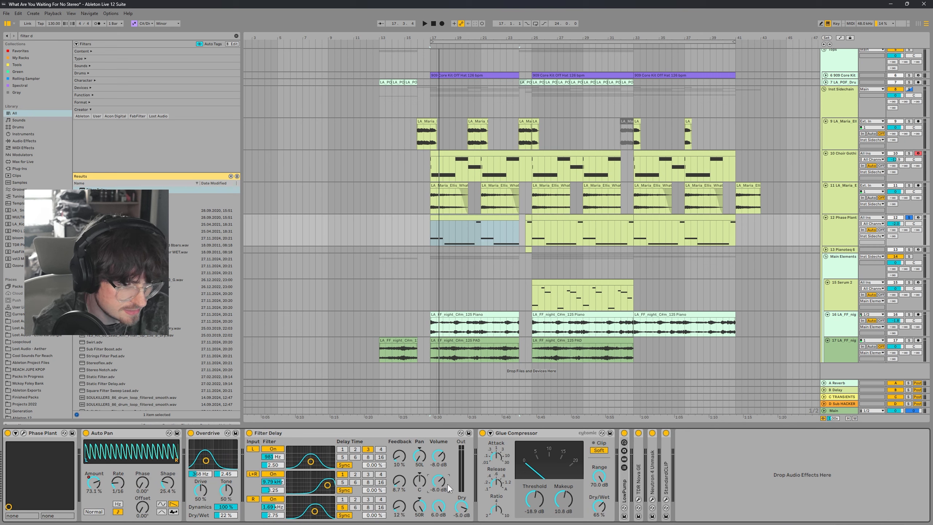
{"action": "type", "text": "-"}
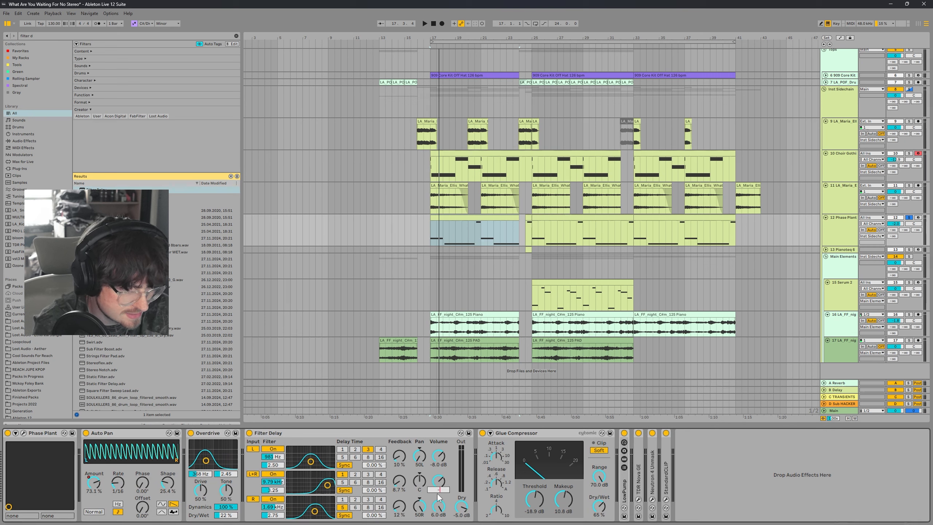
{"action": "type", "text": "12"}
{"action": "key", "text": "Return"}
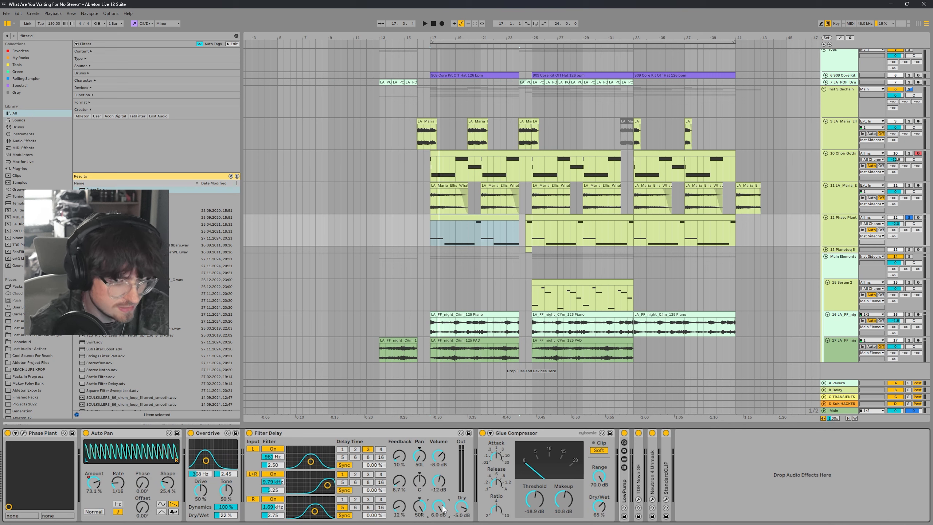
{"action": "type", "text": "-8"}
{"action": "key", "text": "Return"}
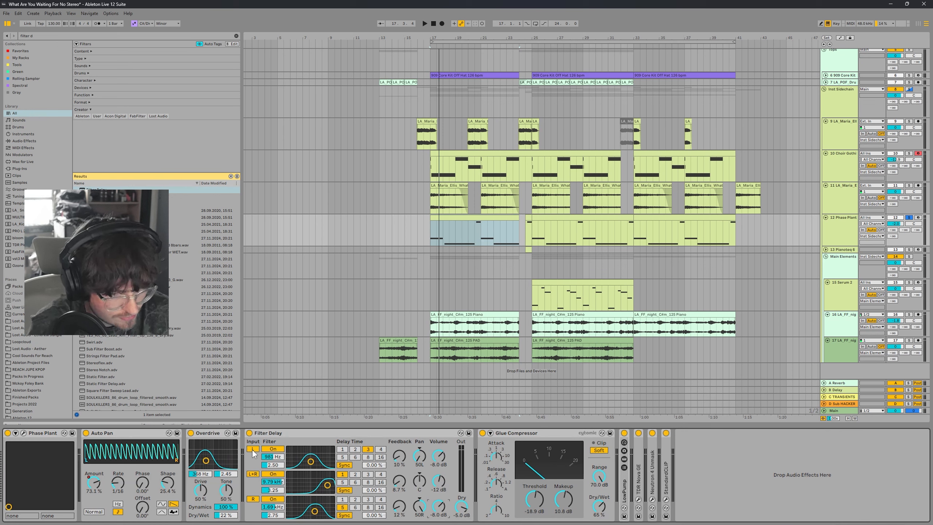
Step: Raise the Filter Delay's dry level to 0.0 dB and start playback
{"action": "left_click_drag", "start_coordinate": [462, 507], "coordinate": [479, 489]}
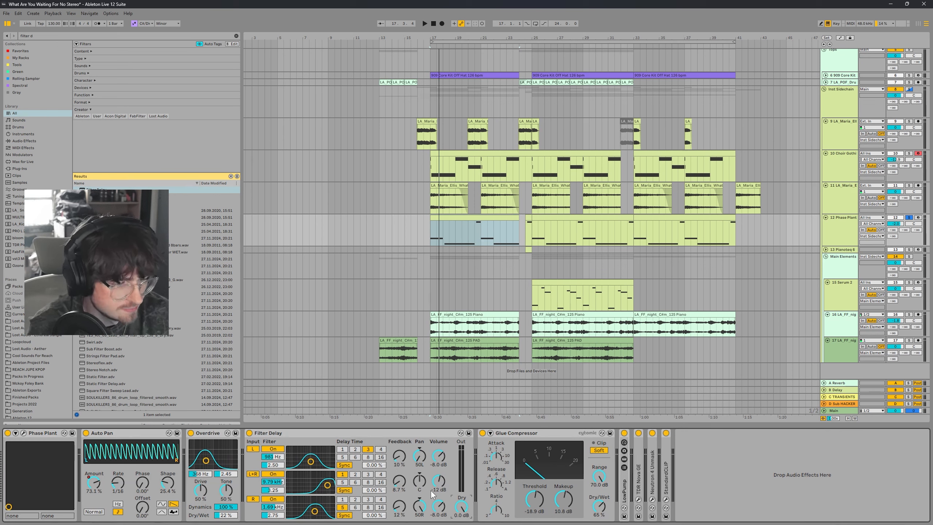
{"action": "key", "text": "space"}
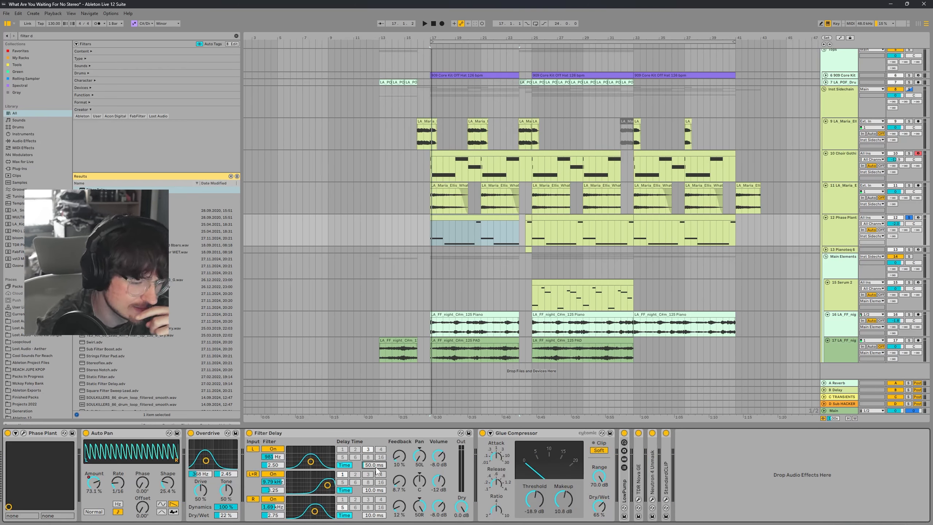
Step: Set the Filter Delay times in milliseconds to 60 ms, 50 ms and 55 ms with feedback at 0%
{"action": "type", "text": "0"}
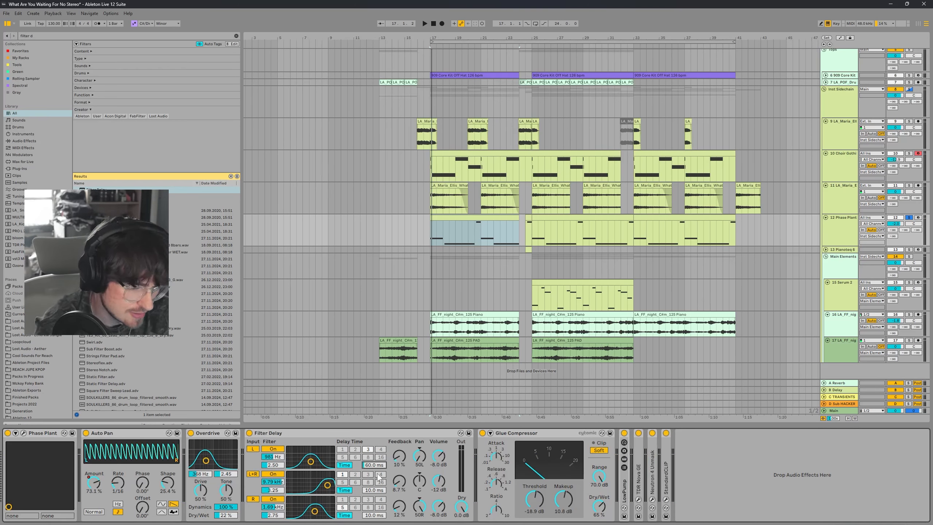
{"action": "key", "text": "Return"}
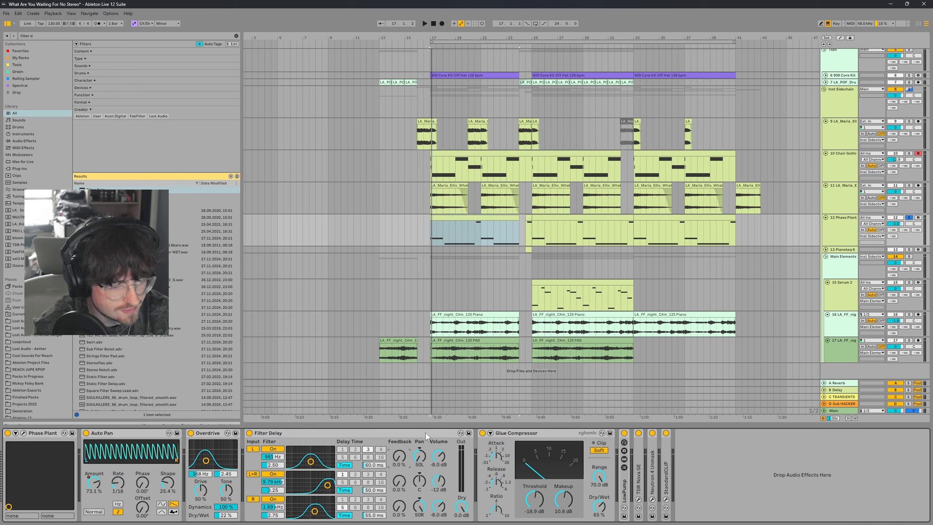
Step: Bypass and re-enable the Filter Delay during playback to compare the sound
{"action": "key", "text": "space"}
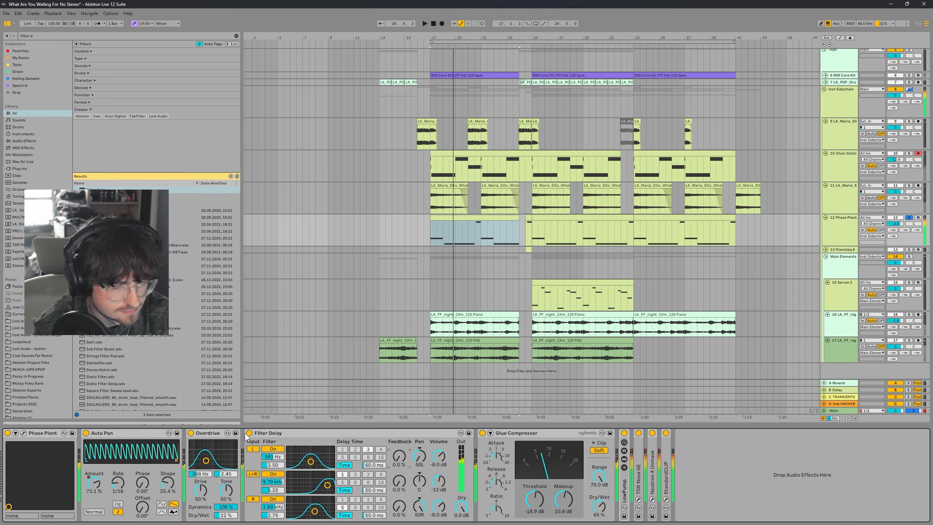
{"action": "key", "text": "space"}
{"action": "left_click", "coordinate": [249, 434]}
{"action": "key", "text": "space"}
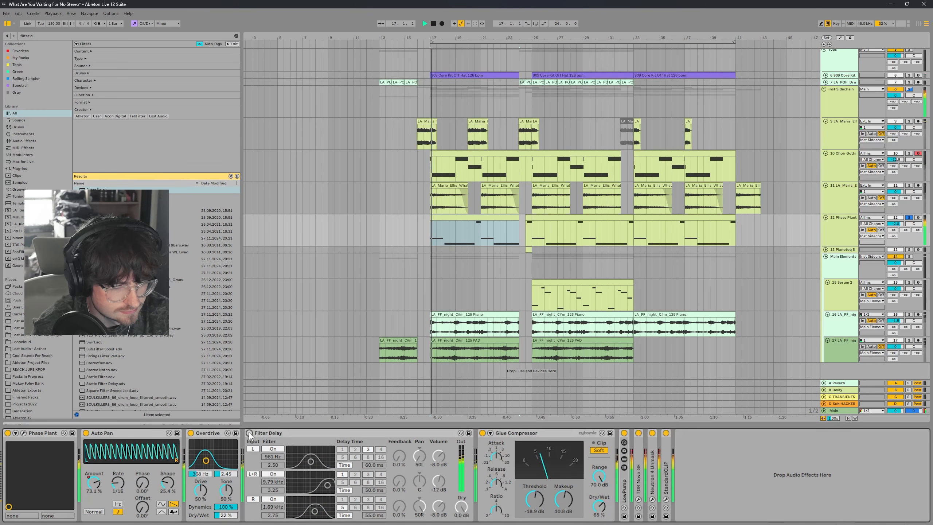
{"action": "key", "text": "space"}
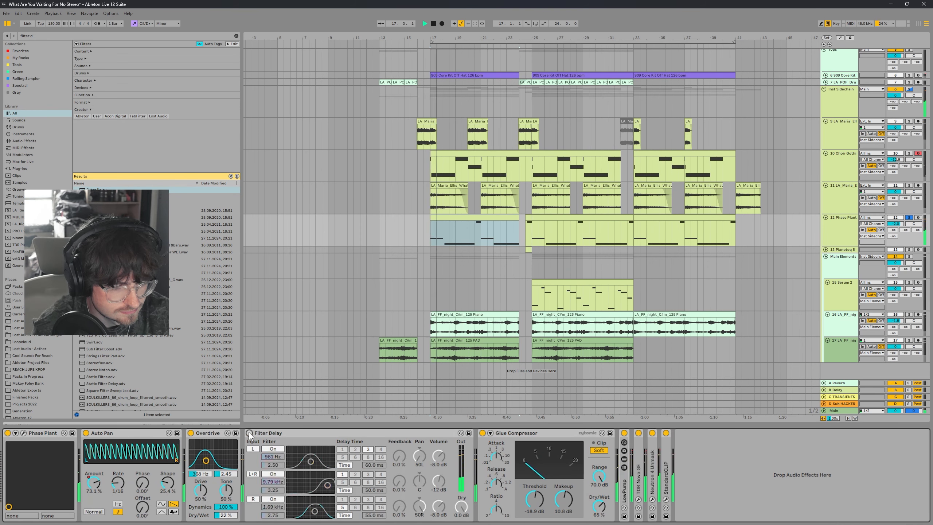
{"action": "left_click", "coordinate": [249, 433]}
{"action": "key", "text": "space"}
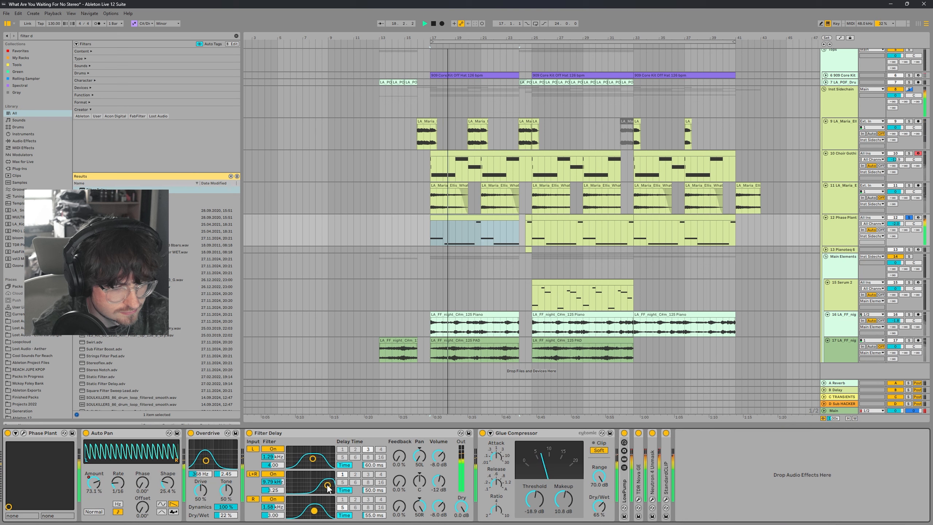
Step: Raise the L+R filter to about 12.8 kHz and move the R filter lower during playback
{"action": "left_click_drag", "start_coordinate": [327, 487], "coordinate": [329, 482]}
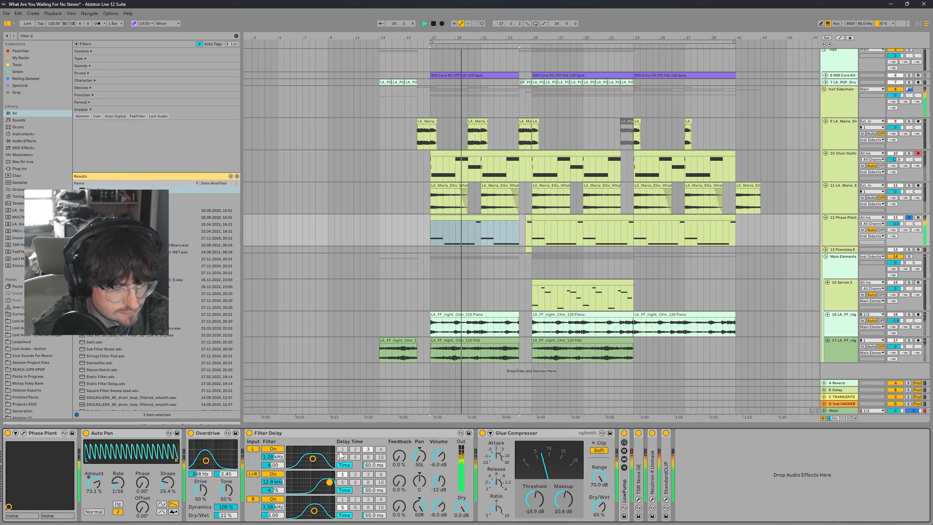
{"action": "key", "text": "space"}
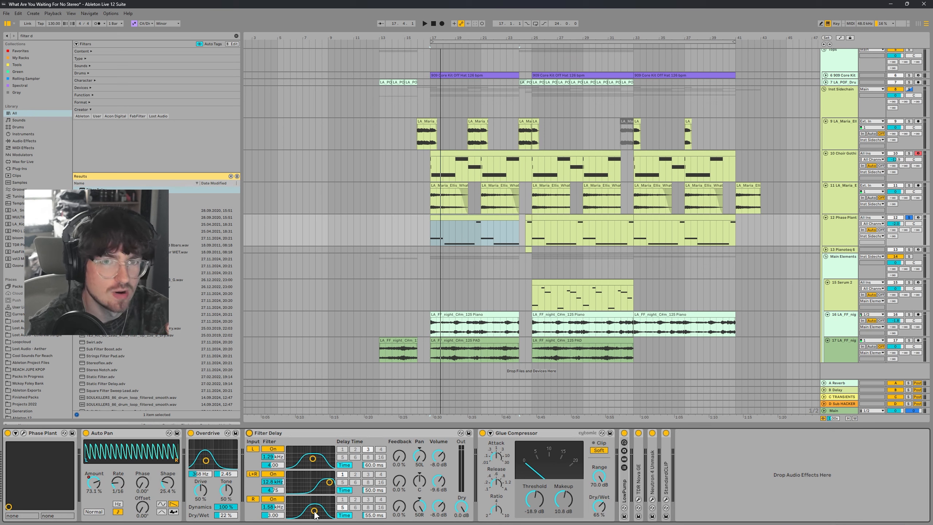
{"action": "left_click_drag", "start_coordinate": [315, 515], "coordinate": [308, 511]}
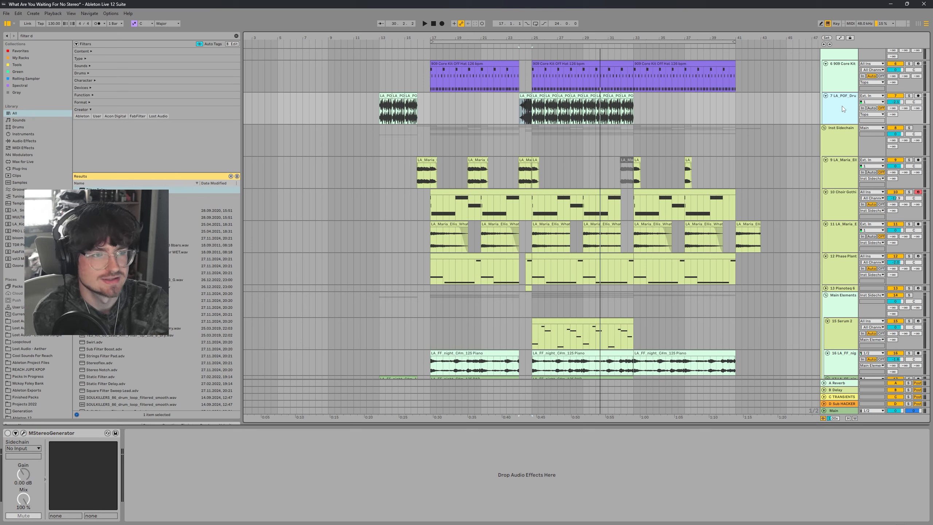
Step: Select the LA_POF drum loop track, open its MStereoGenerator window, and switch the device on
{"action": "key", "text": "space"}
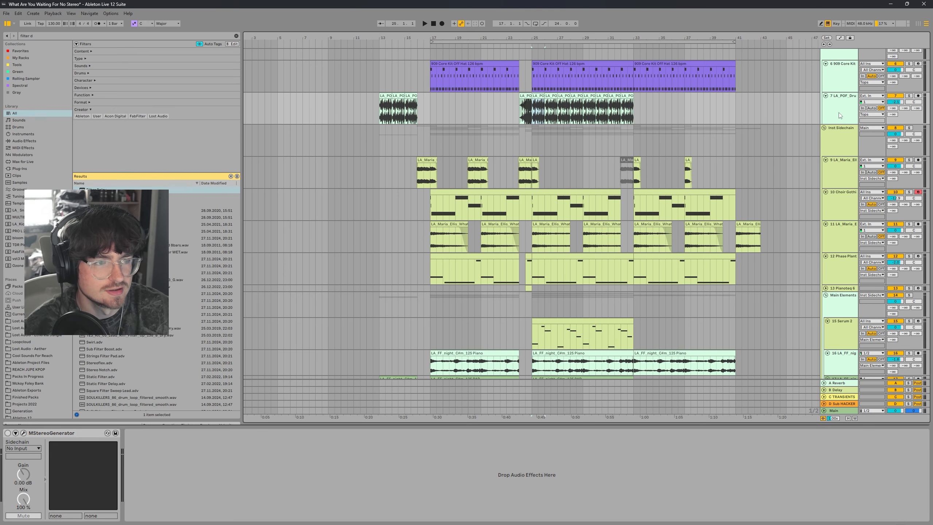
{"action": "left_click", "coordinate": [909, 96]}
{"action": "left_click_drag", "start_coordinate": [544, 39], "coordinate": [460, 70]}
{"action": "key", "text": "space"}
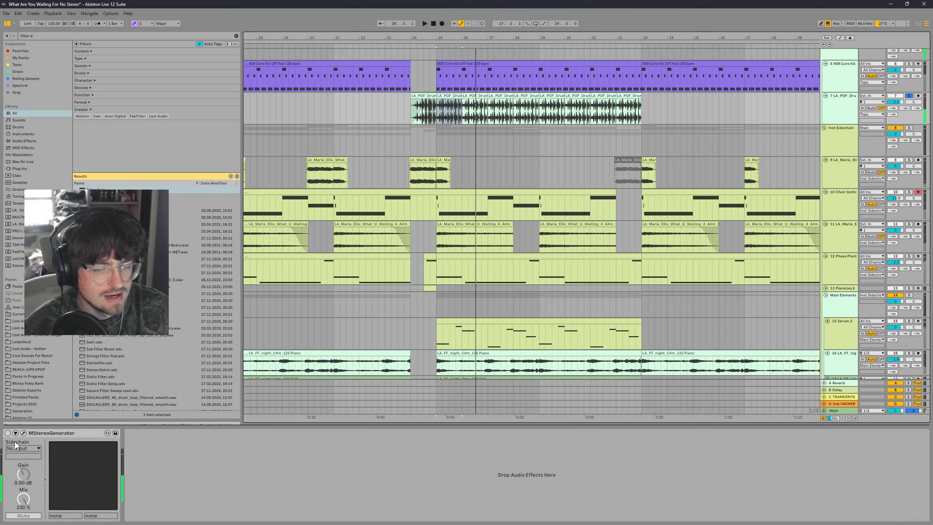
{"action": "left_click", "coordinate": [24, 433]}
{"action": "left_click_drag", "start_coordinate": [336, 155], "coordinate": [467, 148]}
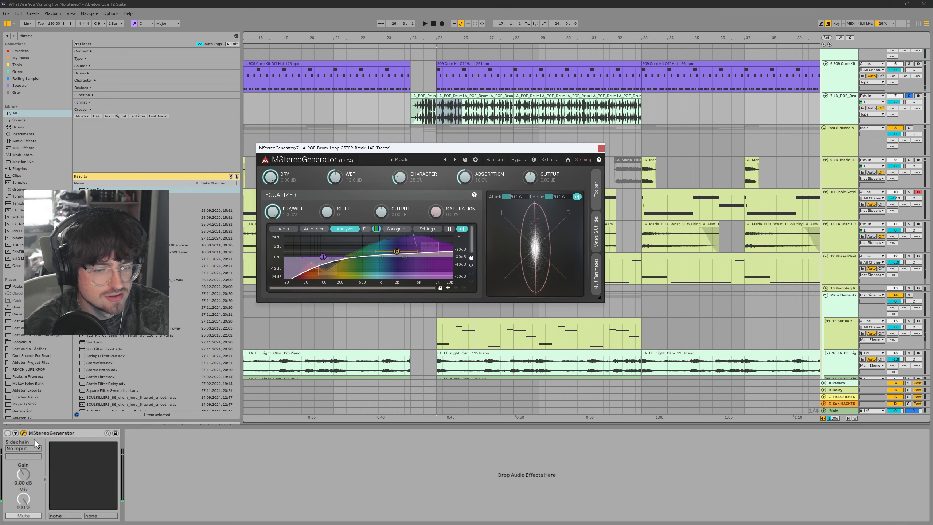
{"action": "left_click", "coordinate": [7, 433]}
Step: Boost the MStereoGenerator equalizer band near 200 Hz while playing back
{"action": "key", "text": "space"}
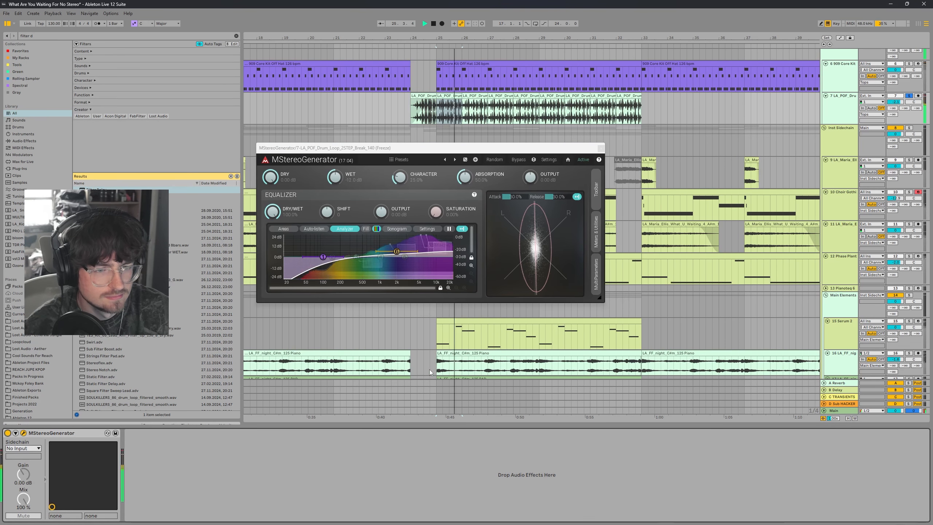
{"action": "key", "text": "space"}
{"action": "left_click", "coordinate": [357, 257]}
{"action": "mouse_move", "coordinate": [356, 257]}
{"action": "left_mouse_down"}
{"action": "mouse_move", "coordinate": [356, 246]}
{"action": "mouse_move", "coordinate": [367, 245]}
{"action": "mouse_move", "coordinate": [353, 242]}
{"action": "left_mouse_up"}
{"action": "key", "text": "space"}
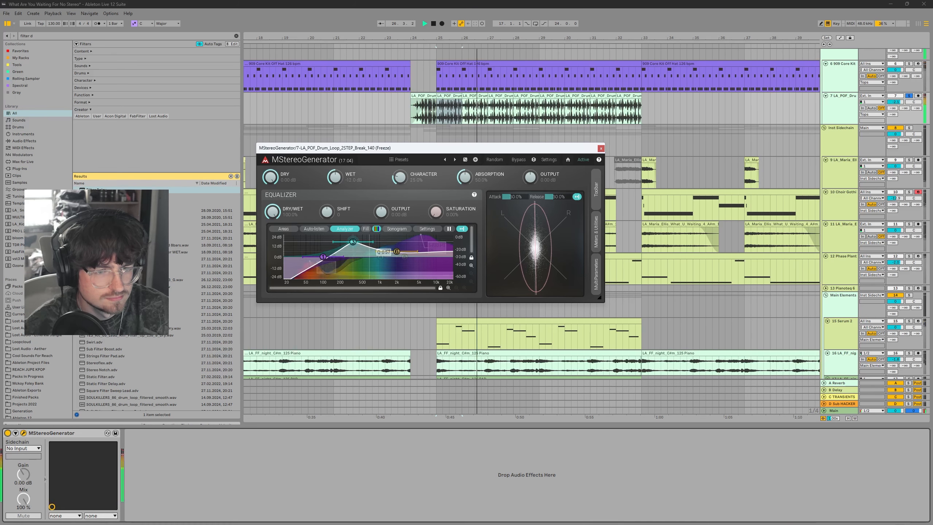
{"action": "key", "text": "space"}
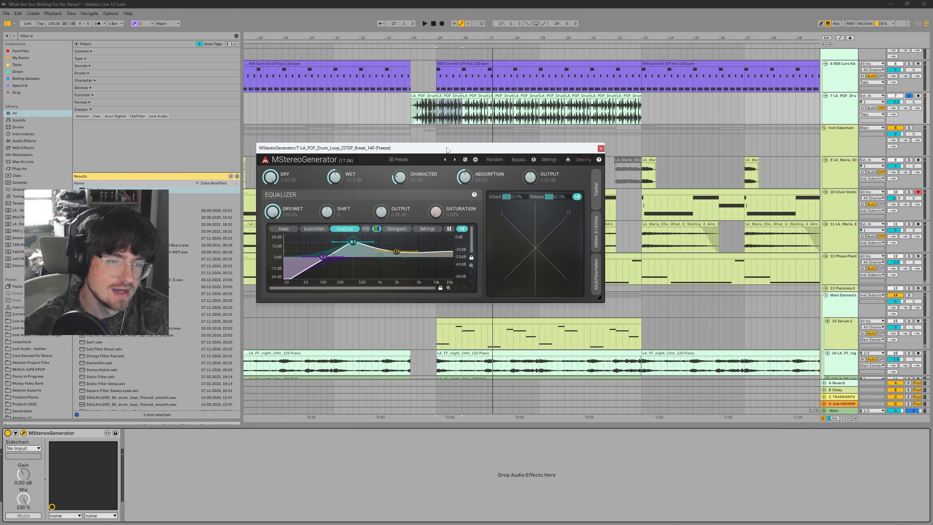
{"action": "left_click_drag", "start_coordinate": [353, 242], "coordinate": [351, 240]}
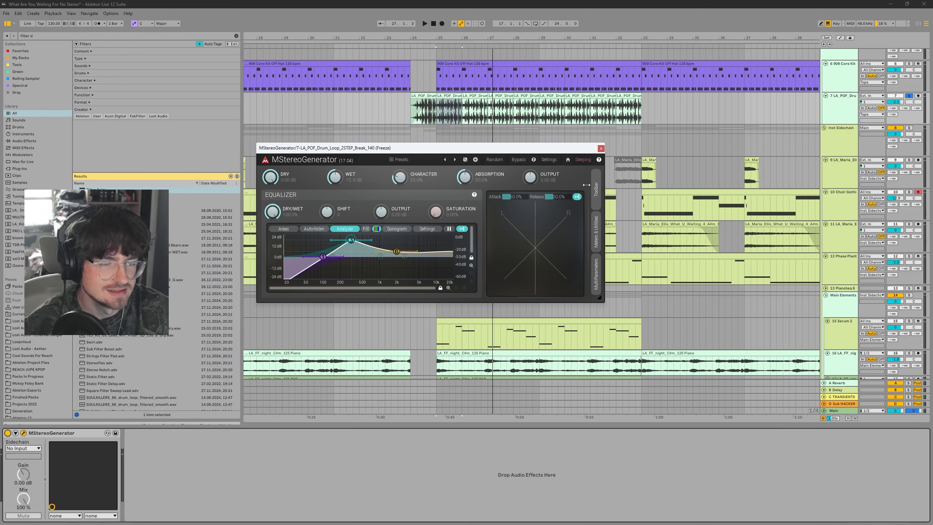
Step: Close the drum loop's MStereoGenerator plug-in window while pausing and resuming playback
{"action": "key", "text": "space"}
{"action": "left_click", "coordinate": [601, 148]}
{"action": "key", "text": "space"}
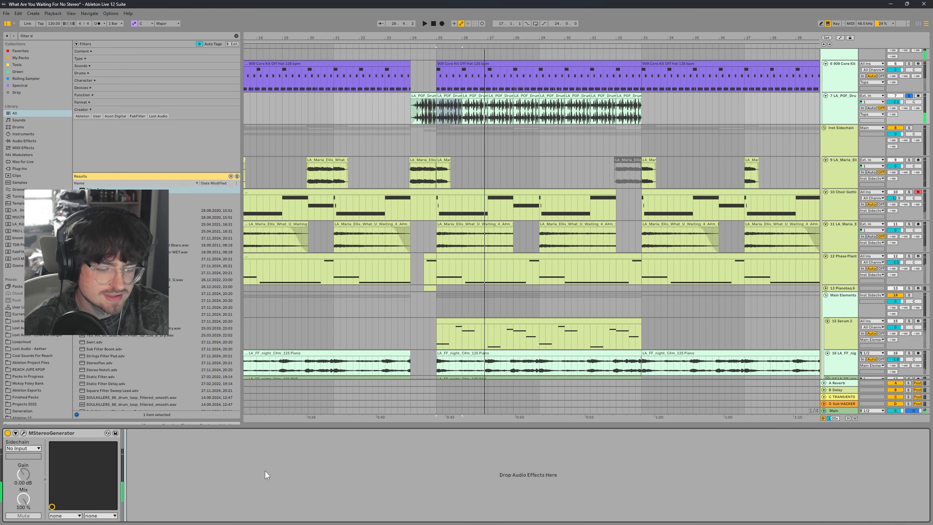
Step: Search the browser for lap and bring up the LA_FF_night Piano track's device chain
{"action": "key", "text": "ctrl+f"}
{"action": "type", "text": "lap"}
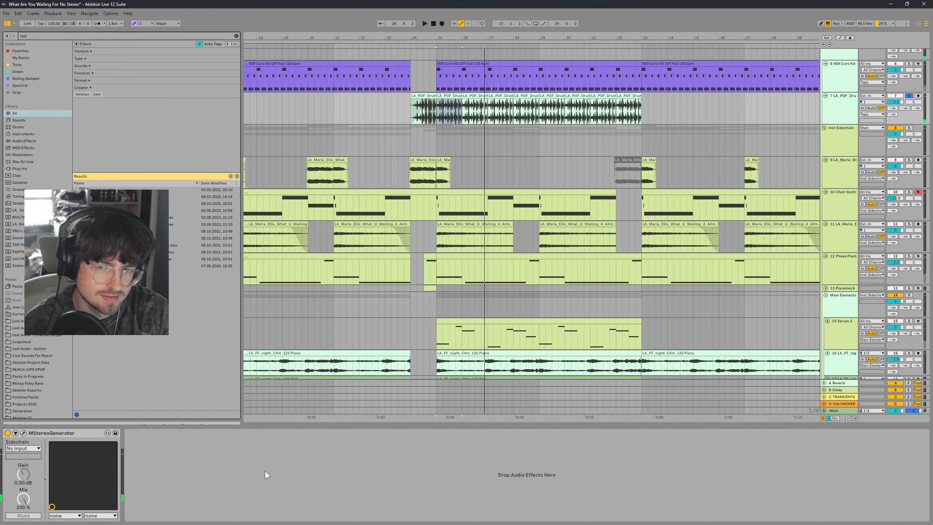
{"action": "left_click", "coordinate": [191, 204]}
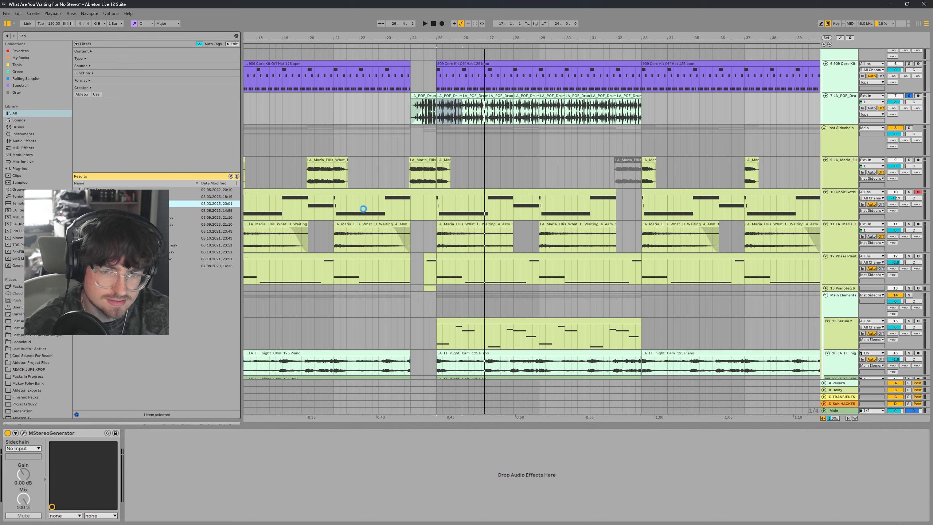
{"action": "left_click_drag", "start_coordinate": [438, 275], "coordinate": [194, 491]}
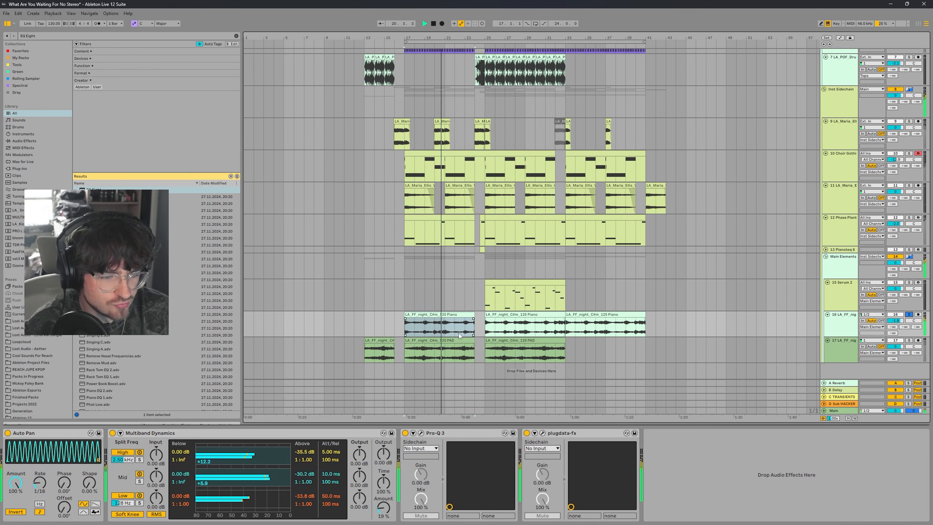
Step: Open the piano track's plugdata-fx window, reposition it to inspect its scale settings, then close it
{"action": "left_click", "coordinate": [542, 434]}
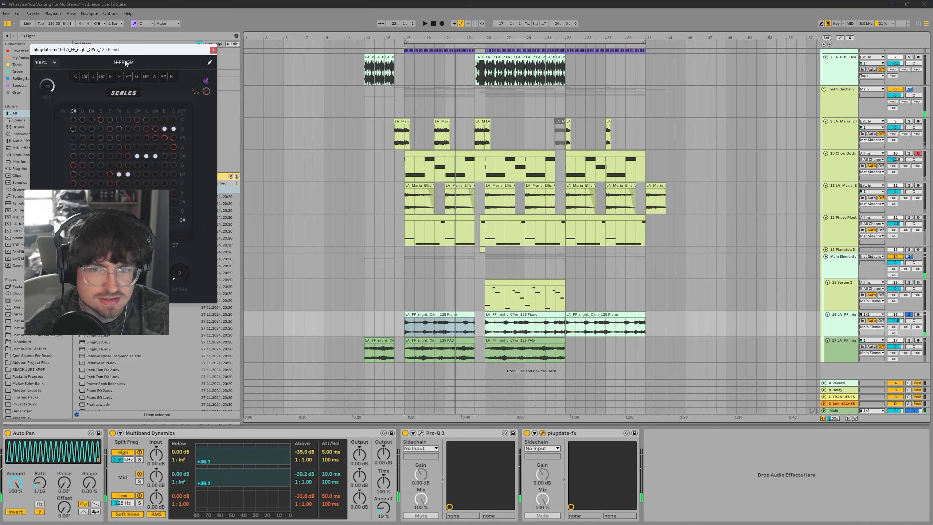
{"action": "left_click_drag", "start_coordinate": [125, 63], "coordinate": [365, 128]}
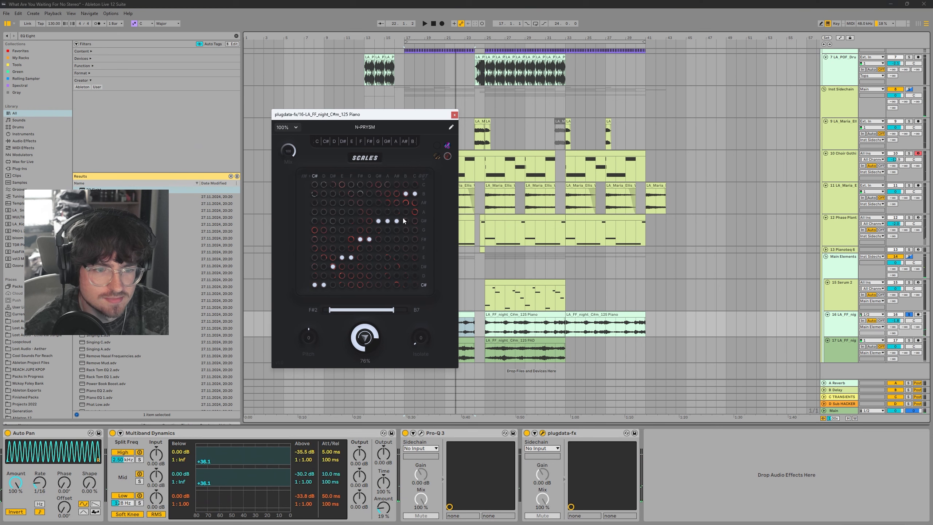
{"action": "left_click", "coordinate": [455, 115]}
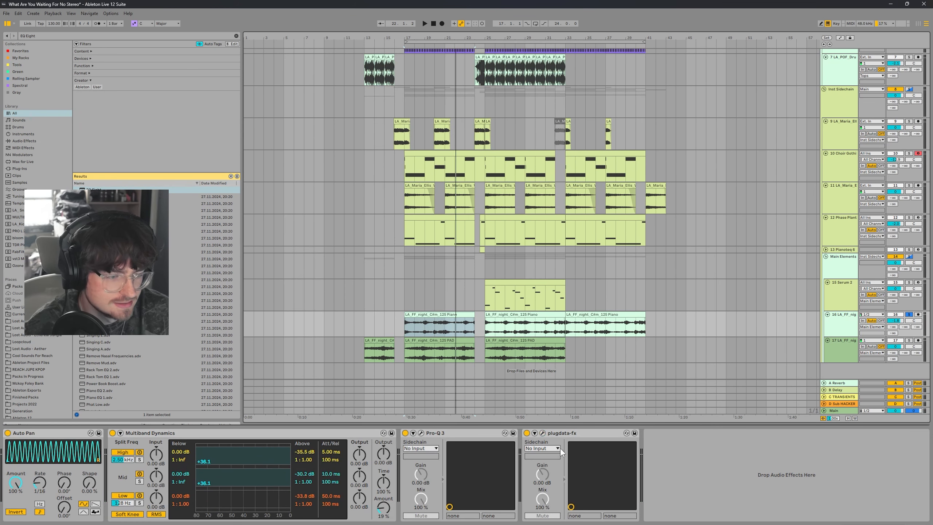
Step: Fold the plugdata-fx device in the piano track's chain during playback
{"action": "double_click", "coordinate": [561, 434]}
{"action": "key", "text": "space"}
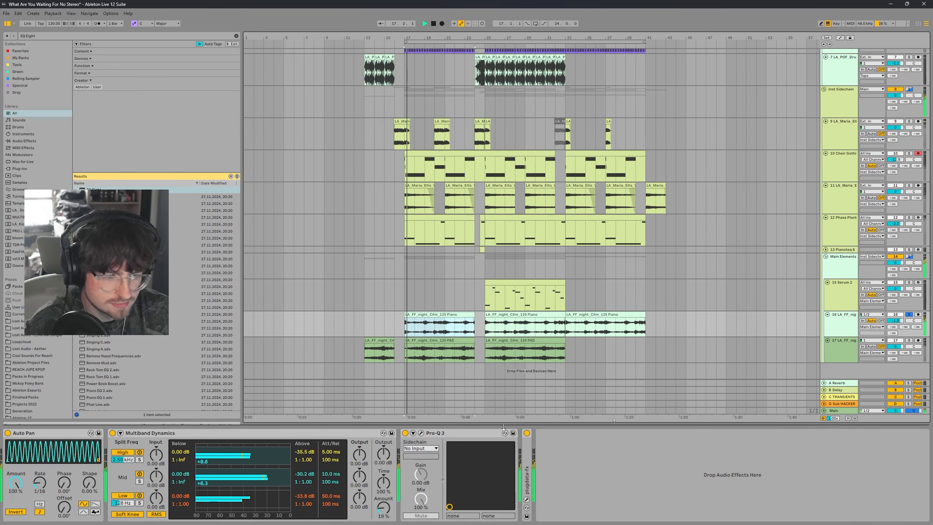
{"action": "left_click", "coordinate": [559, 465]}
{"action": "key", "text": "space"}
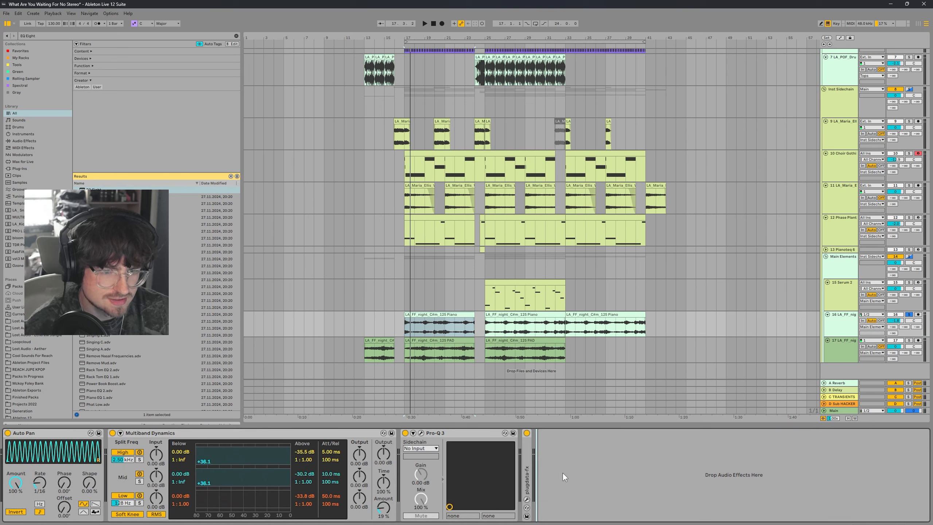
{"action": "key", "text": "ctrl+f"}
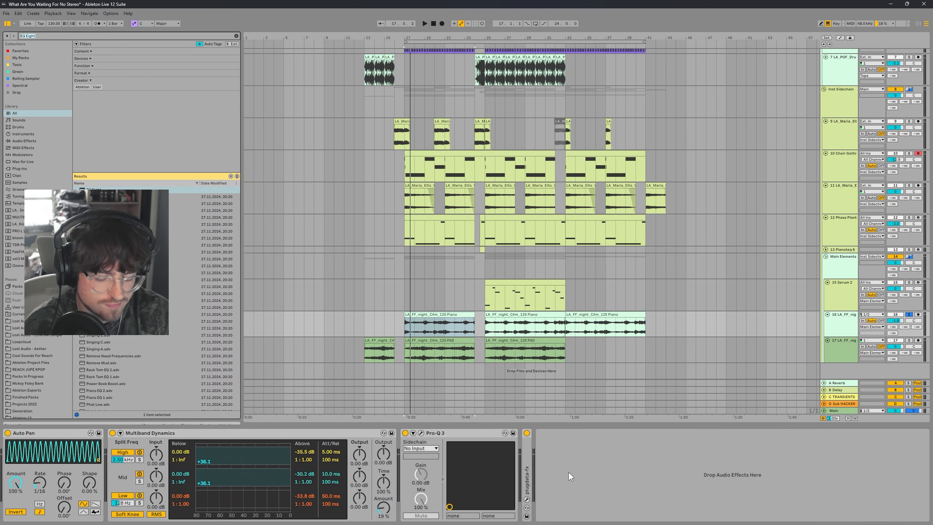
{"action": "type", "text": "pad"}
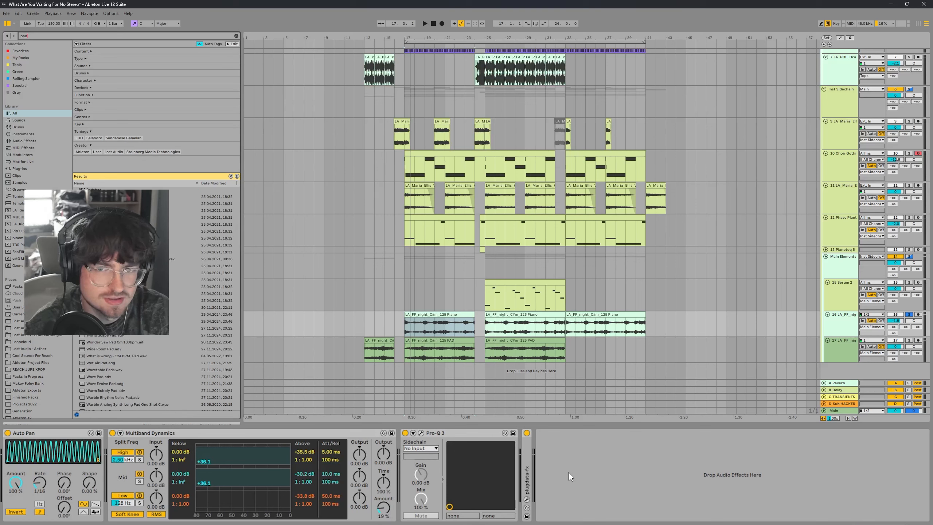
{"action": "key", "text": "BackSpace"}
{"action": "key", "text": "BackSpace"}
{"action": "key", "text": "BackSpace"}
{"action": "left_click", "coordinate": [572, 456]}
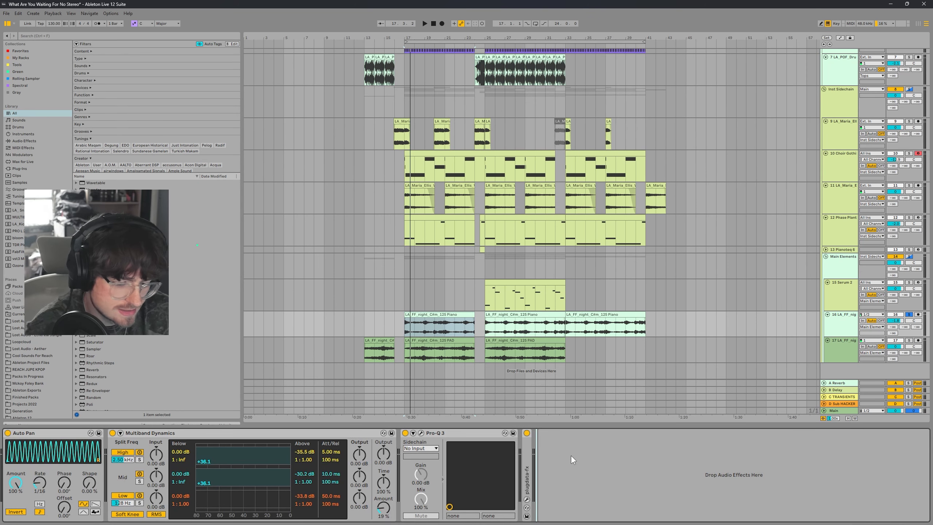
Step: Search for valhal and load the Valhalla plug-in at the end of the piano track's chain
{"action": "key", "text": "ctrl+f"}
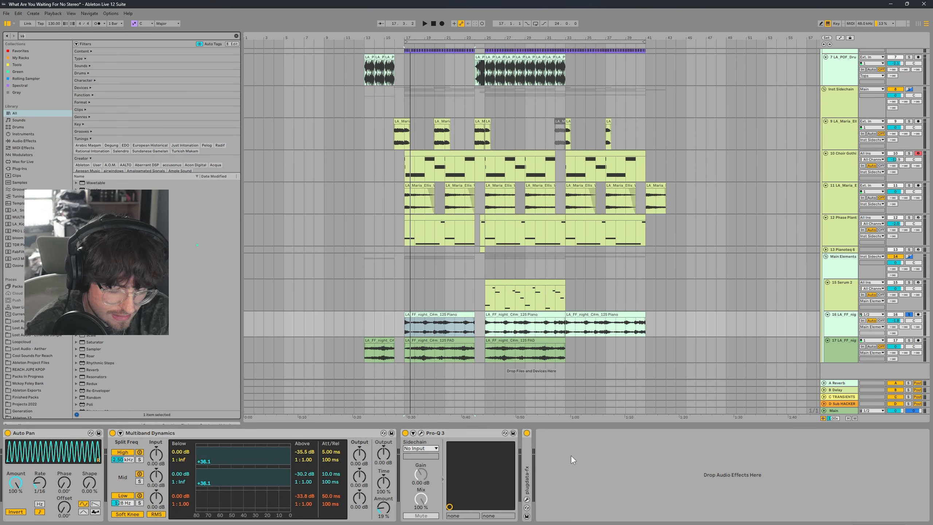
{"action": "type", "text": "valhalla"}
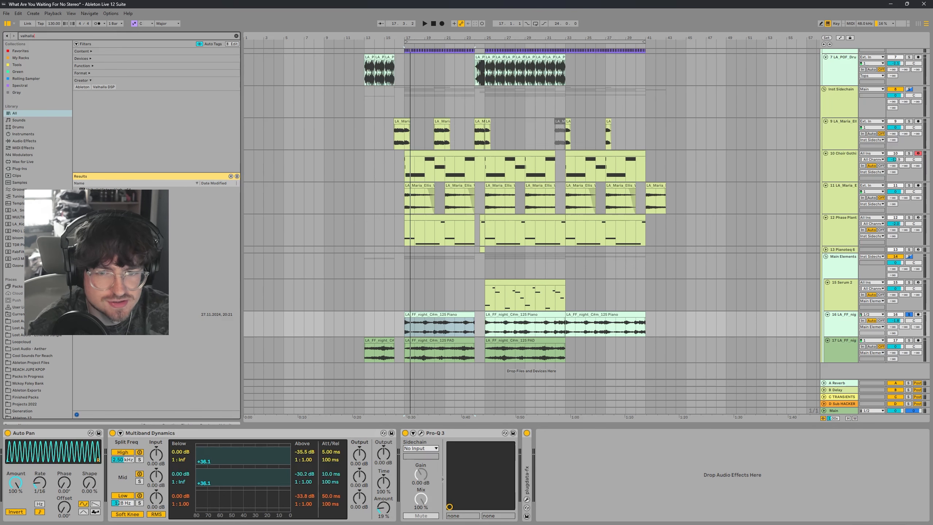
{"action": "key", "text": "Down"}
{"action": "key", "text": "Down"}
{"action": "key", "text": "Return"}
{"action": "key", "text": "space"}
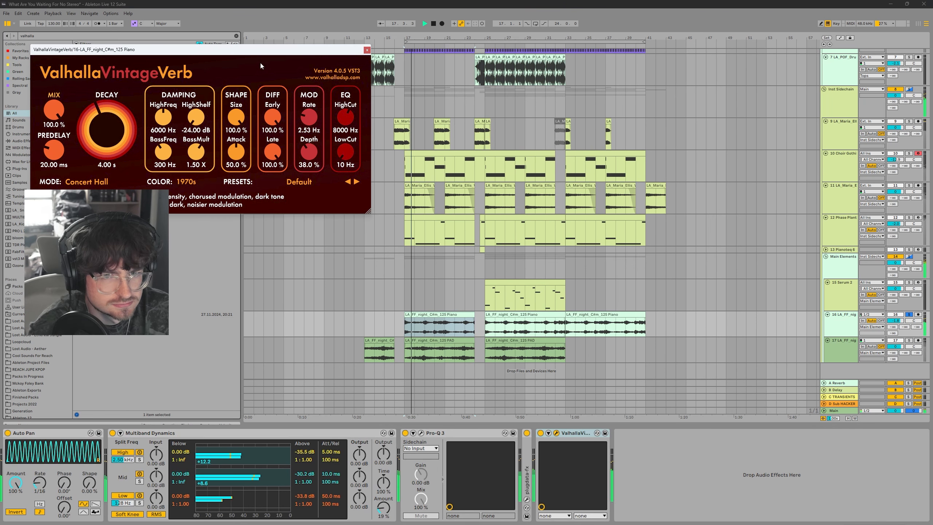
{"action": "left_click_drag", "start_coordinate": [258, 52], "coordinate": [457, 175]}
{"action": "left_click", "coordinate": [564, 172]}
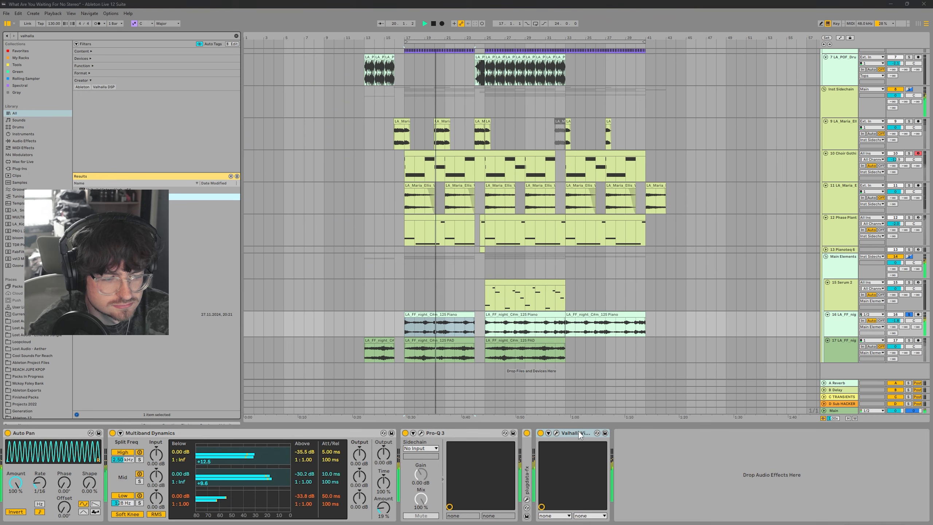
Step: Search for magc, add MAGC to the piano chain, and set its speed to 49 ms
{"action": "key", "text": "ctrl+f"}
{"action": "type", "text": "magc"}
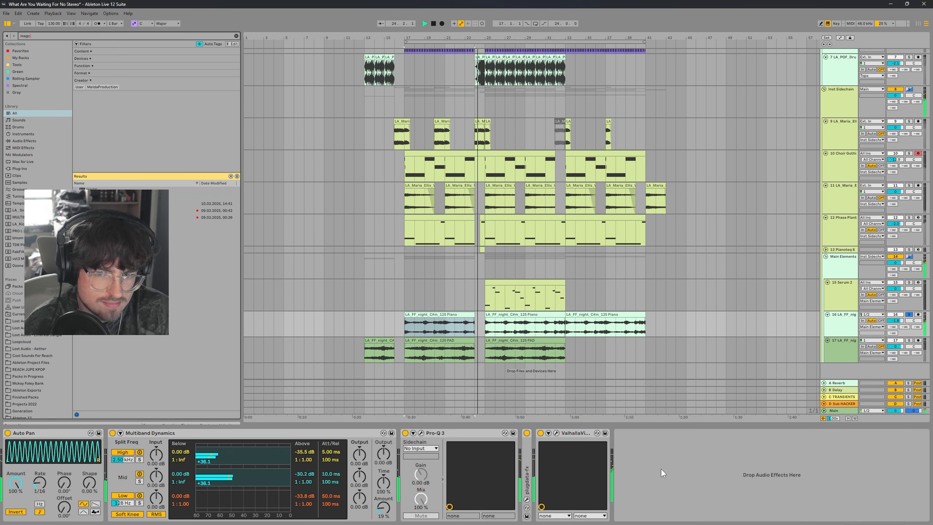
{"action": "key", "text": "Down"}
{"action": "key", "text": "Down"}
{"action": "key", "text": "Return"}
{"action": "double_click", "coordinate": [245, 259]}
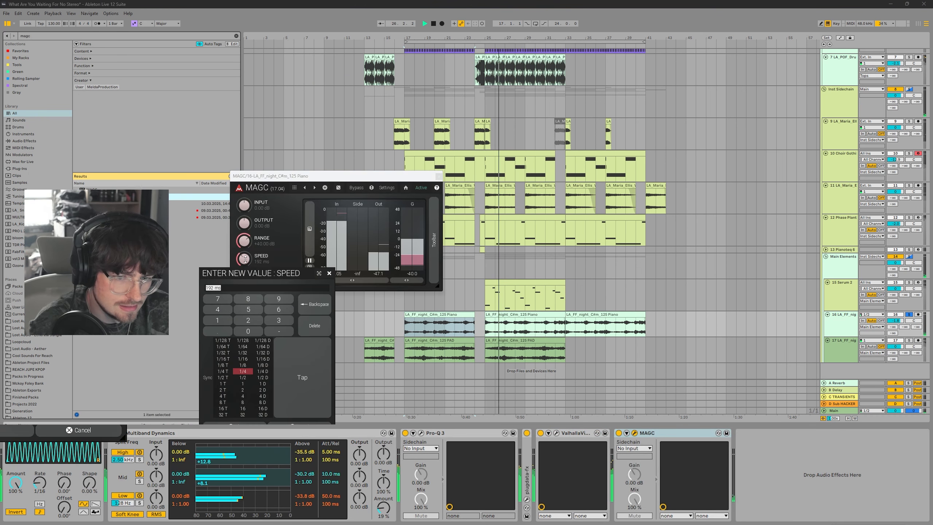
{"action": "type", "text": "49"}
{"action": "key", "text": "Return"}
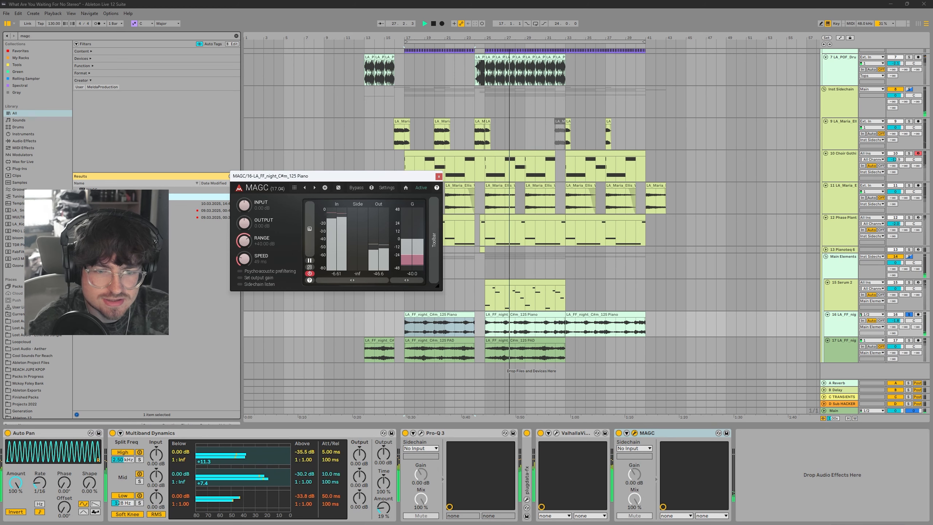
Step: Adjust the MAGC speed knob during playback and close the MAGC plug-in window
{"action": "left_click_drag", "start_coordinate": [244, 258], "coordinate": [244, 217]}
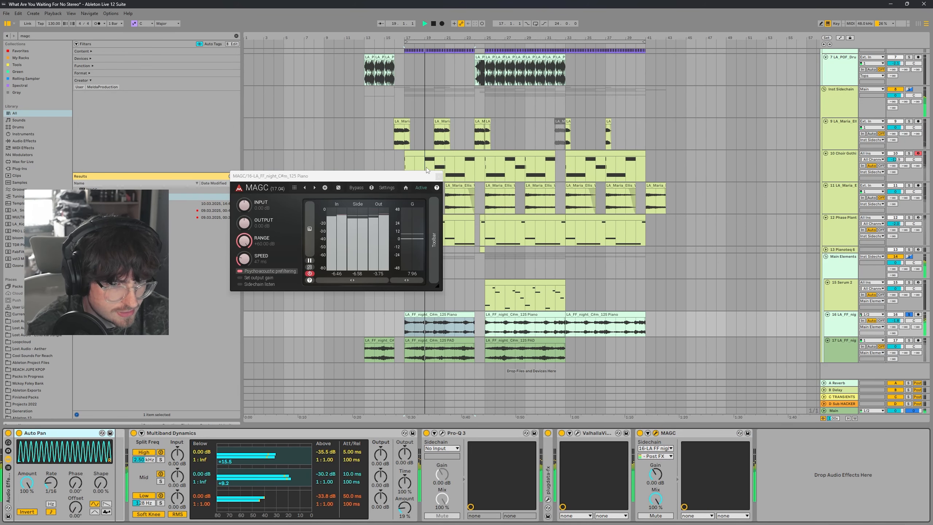
{"action": "left_click", "coordinate": [439, 176]}
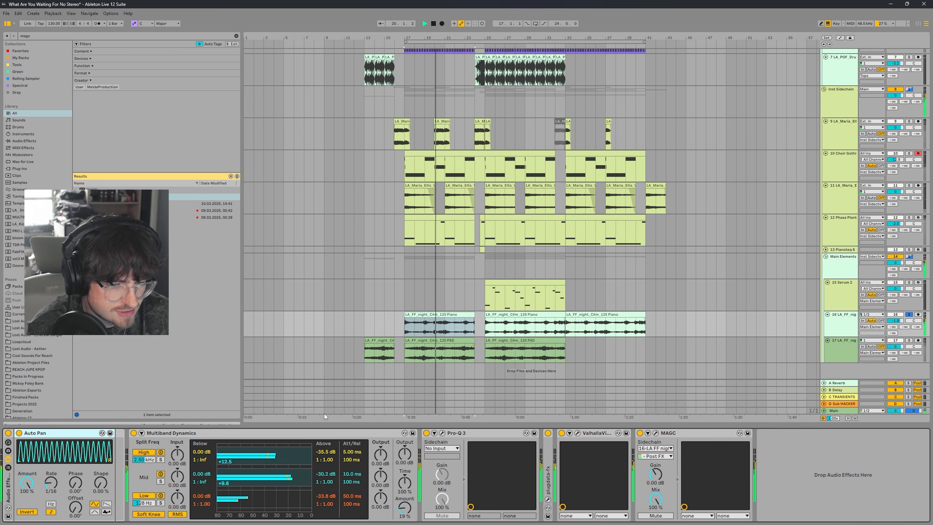
{"action": "left_click", "coordinate": [231, 176]}
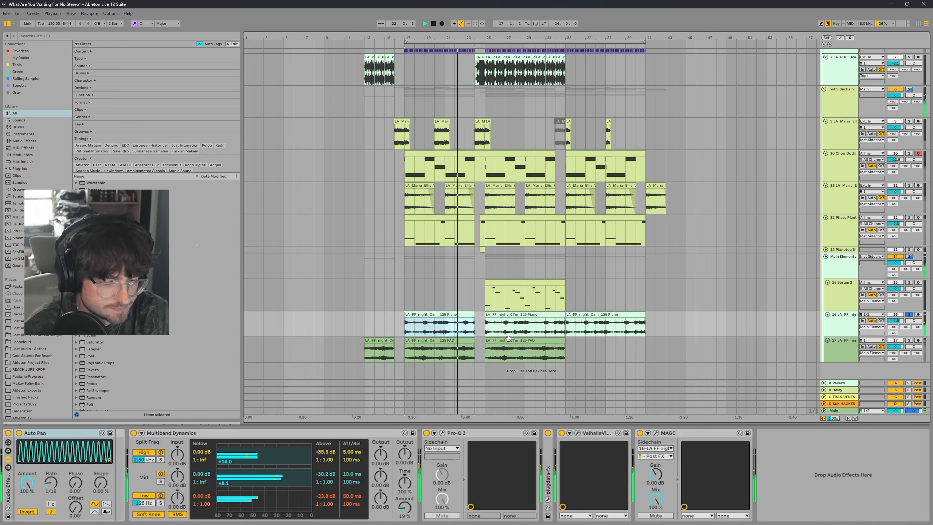
Step: Search for EQ Eight and insert it between the Valhalla plug-in and MAGC
{"action": "key", "text": "ctrl+f"}
{"action": "type", "text": "EQ Eight"}
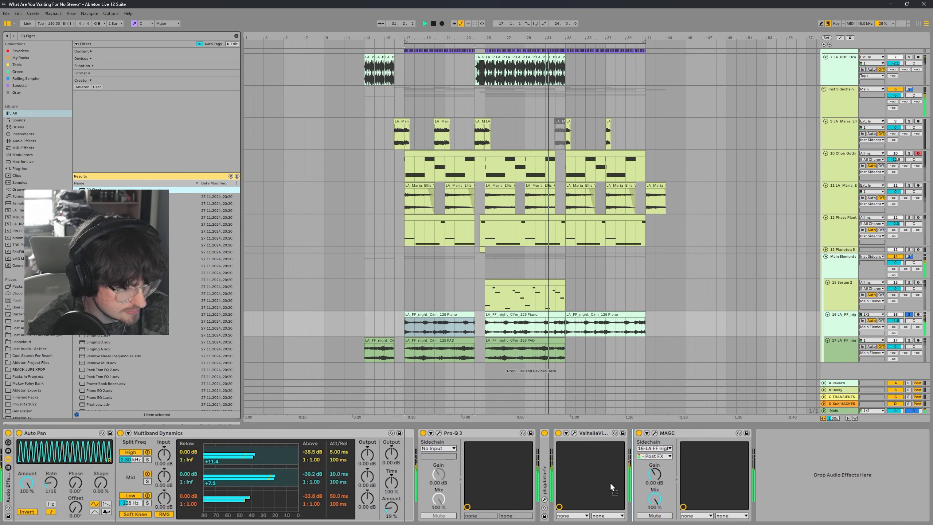
{"action": "left_click_drag", "start_coordinate": [610, 483], "coordinate": [616, 481]}
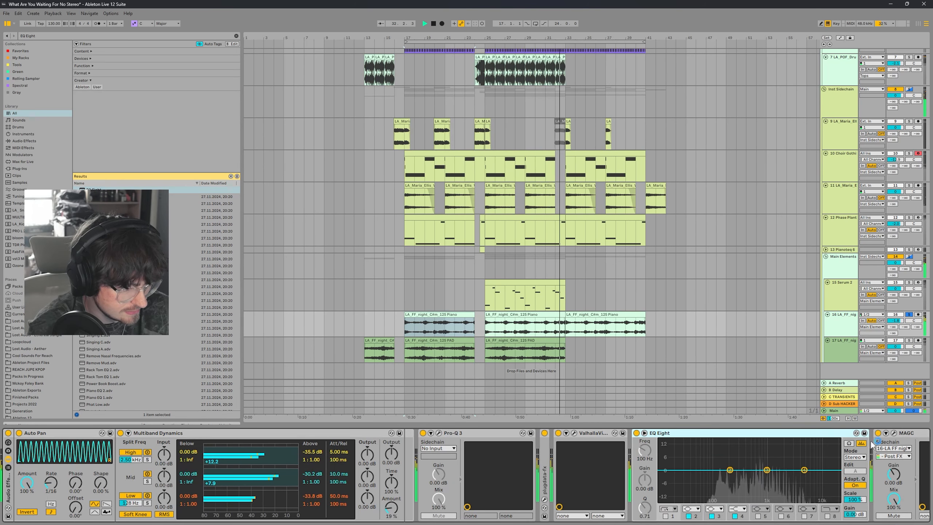
{"action": "left_click", "coordinate": [894, 433]}
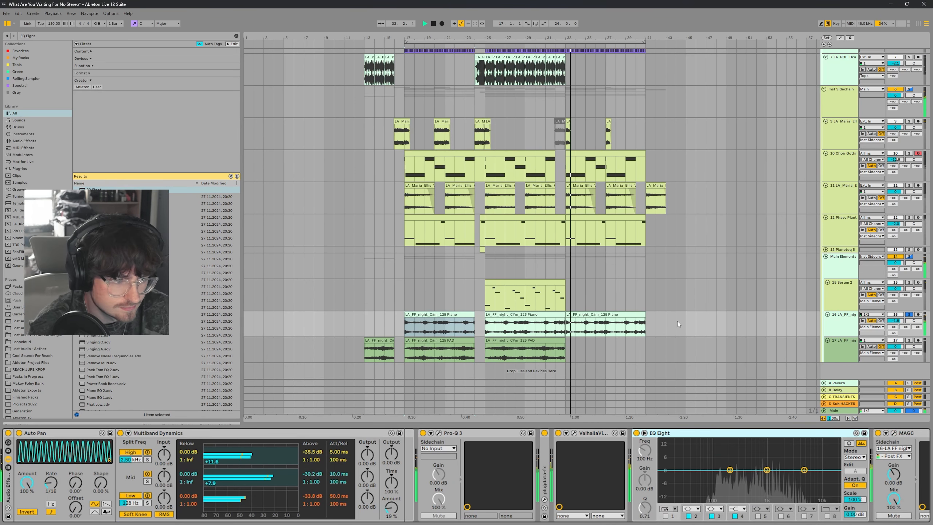
Step: On the EQ Eight, cut about 6.6 dB near 726 Hz and enable a low cut around 255 Hz
{"action": "left_click", "coordinate": [438, 177]}
{"action": "mouse_move", "coordinate": [767, 470]}
{"action": "left_mouse_down"}
{"action": "mouse_move", "coordinate": [729, 484]}
{"action": "mouse_move", "coordinate": [733, 476]}
{"action": "mouse_move", "coordinate": [775, 491]}
{"action": "mouse_move", "coordinate": [759, 483]}
{"action": "left_mouse_up"}
{"action": "scroll", "coordinate": [624, 478], "scroll_direction": "right", "scroll_amount": 3}
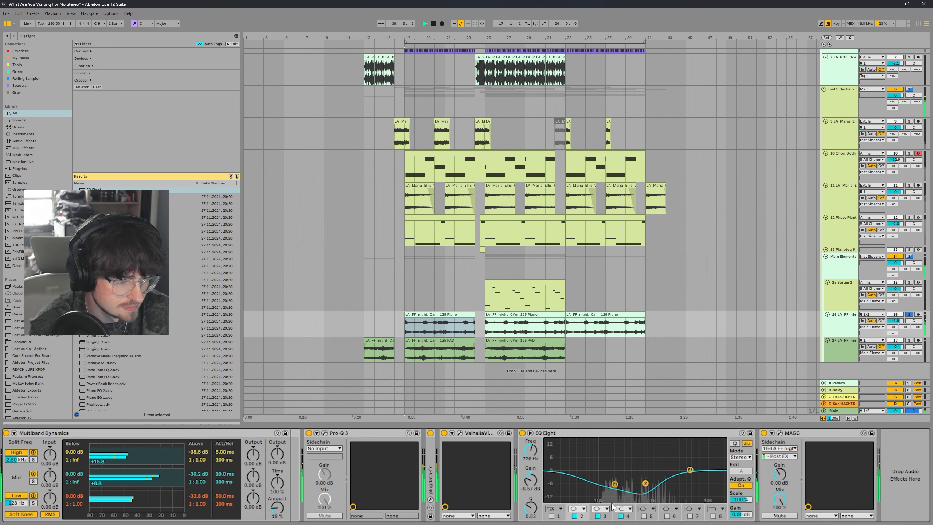
{"action": "left_click", "coordinate": [552, 516]}
{"action": "left_click_drag", "start_coordinate": [600, 484], "coordinate": [621, 481]}
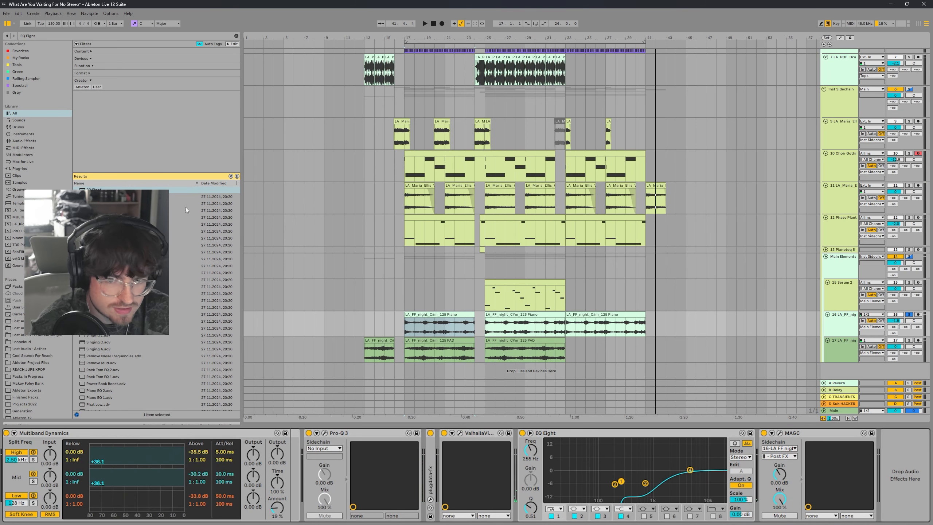
Step: Add a second EQ Eight after the first, switch it to M/S mode, and enable its low-cut band
{"action": "mouse_move", "coordinate": [185, 189]}
{"action": "left_mouse_down"}
{"action": "mouse_move", "coordinate": [661, 472]}
{"action": "mouse_move", "coordinate": [772, 471]}
{"action": "left_mouse_up"}
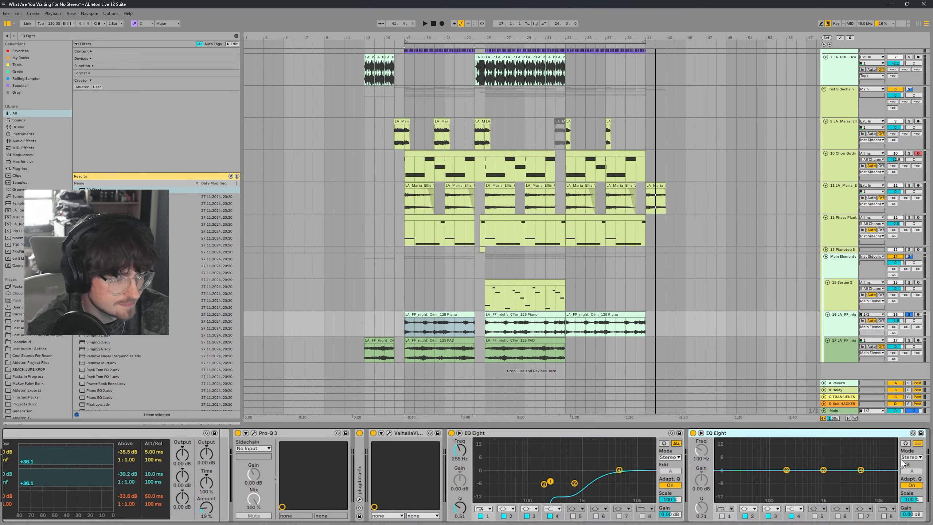
{"action": "left_click", "coordinate": [912, 471]}
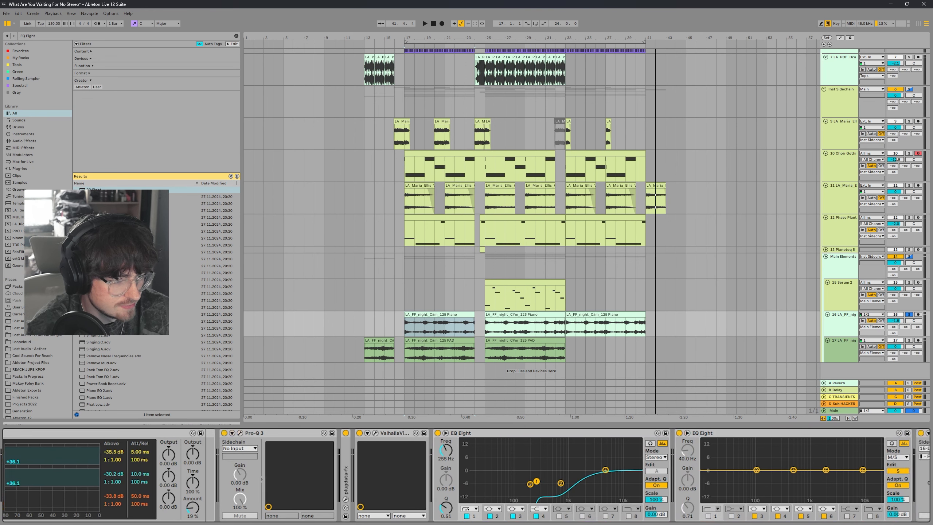
{"action": "left_click", "coordinate": [551, 517]}
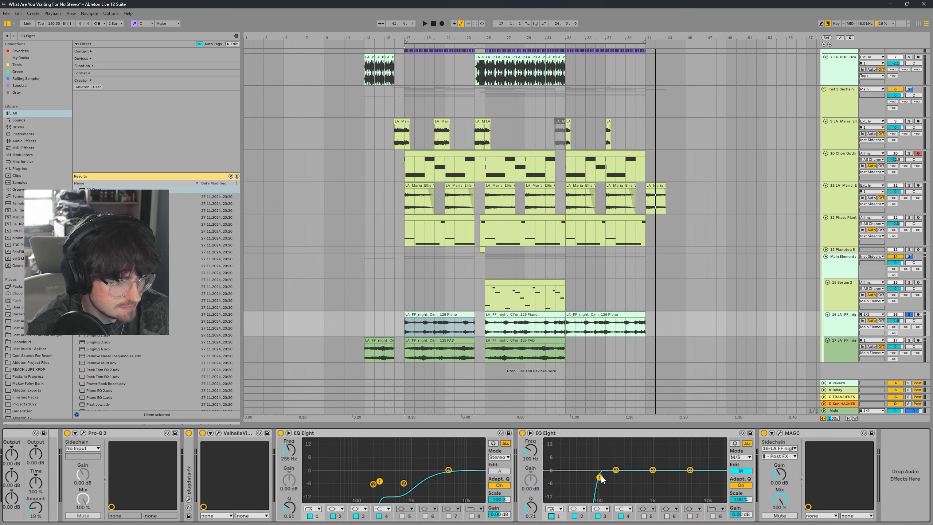
Step: Raise the mid channel's low cut to about 290 Hz during playback, then switch editing to the side channel
{"action": "key", "text": "space"}
{"action": "left_click_drag", "start_coordinate": [599, 471], "coordinate": [626, 500]}
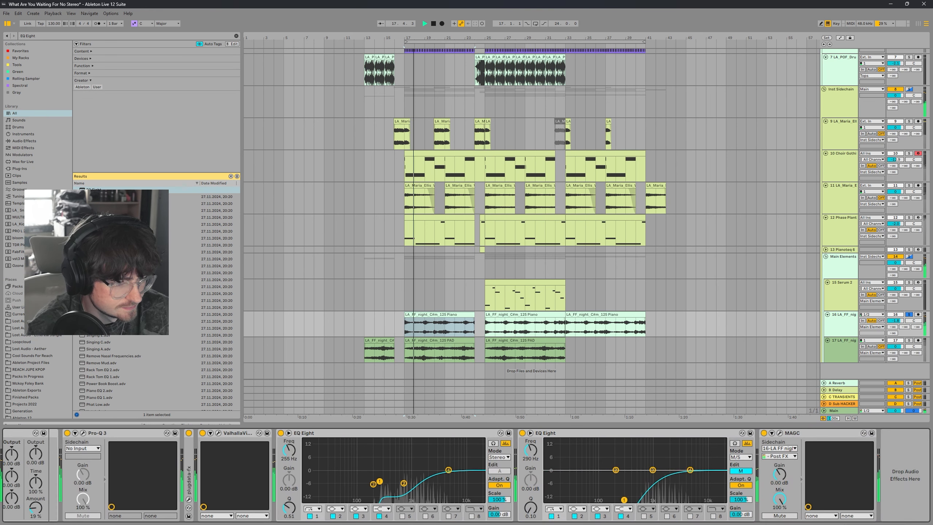
{"action": "left_click", "coordinate": [741, 471]}
Step: Boost the side channel about 9.8 dB near 9.18 kHz and raise its low cut to about 246 Hz
{"action": "left_click_drag", "start_coordinate": [704, 470], "coordinate": [704, 451]}
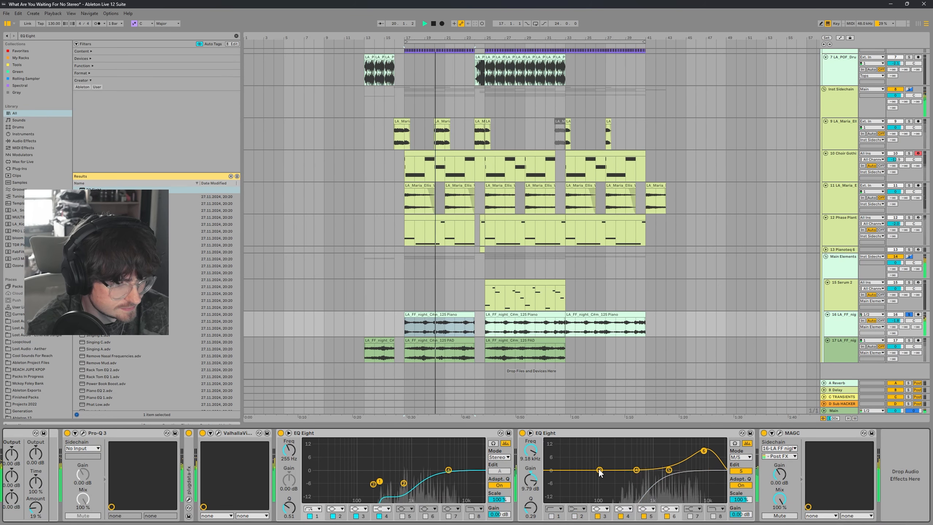
{"action": "left_click_drag", "start_coordinate": [599, 470], "coordinate": [620, 480]}
{"action": "left_click", "coordinate": [551, 517]}
{"action": "left_click", "coordinate": [551, 516]}
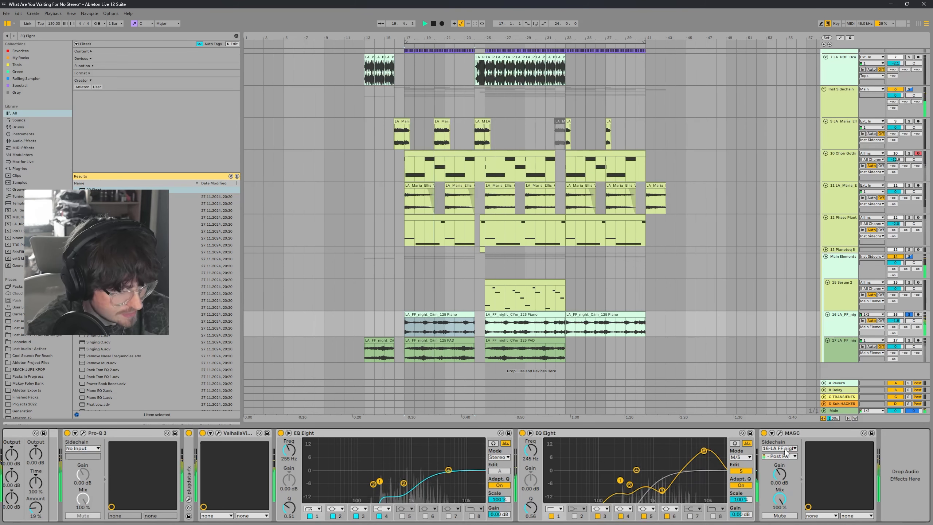
Step: Select the LA_FF_night PAD track, switch on its MStereoGenerator, and open the plug-in window
{"action": "left_click", "coordinate": [781, 433]}
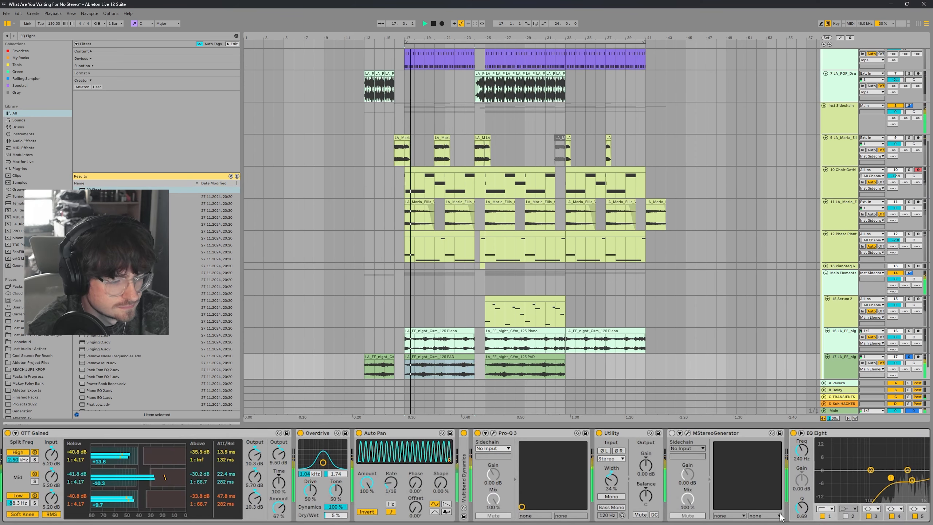
{"action": "scroll", "coordinate": [794, 511], "scroll_direction": "right", "scroll_amount": 5}
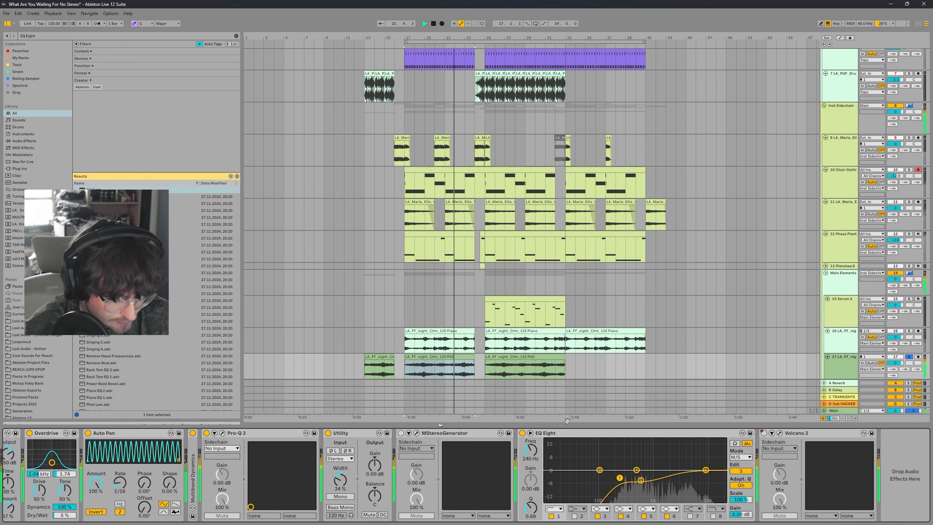
{"action": "left_click", "coordinate": [401, 433]}
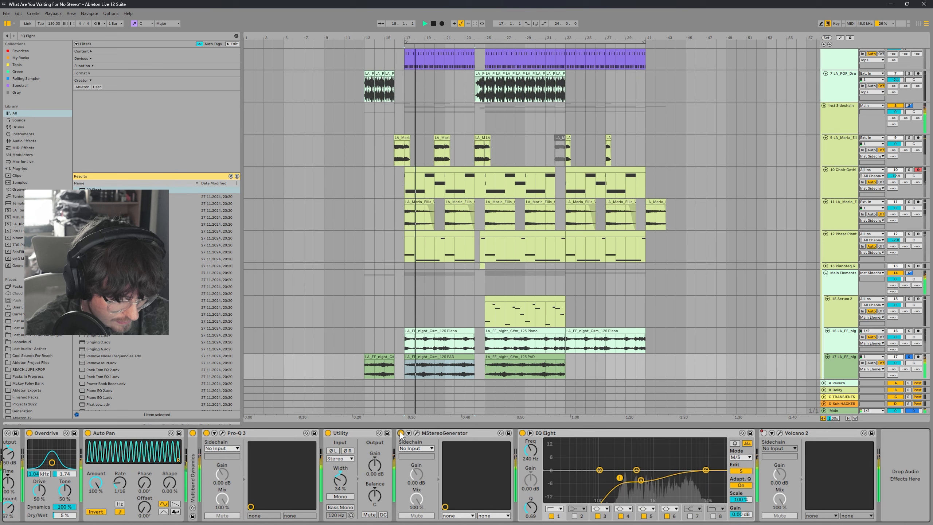
{"action": "left_click", "coordinate": [417, 433]}
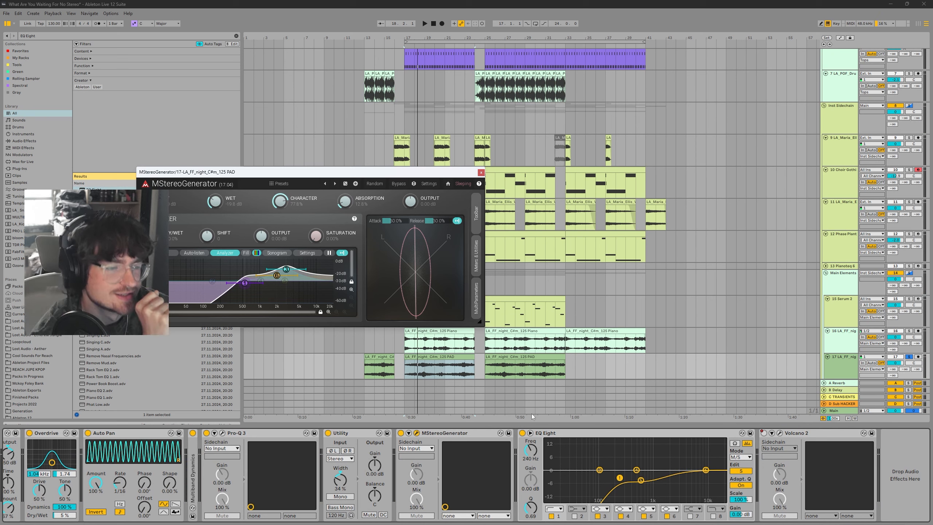
{"action": "left_click_drag", "start_coordinate": [404, 179], "coordinate": [463, 232]}
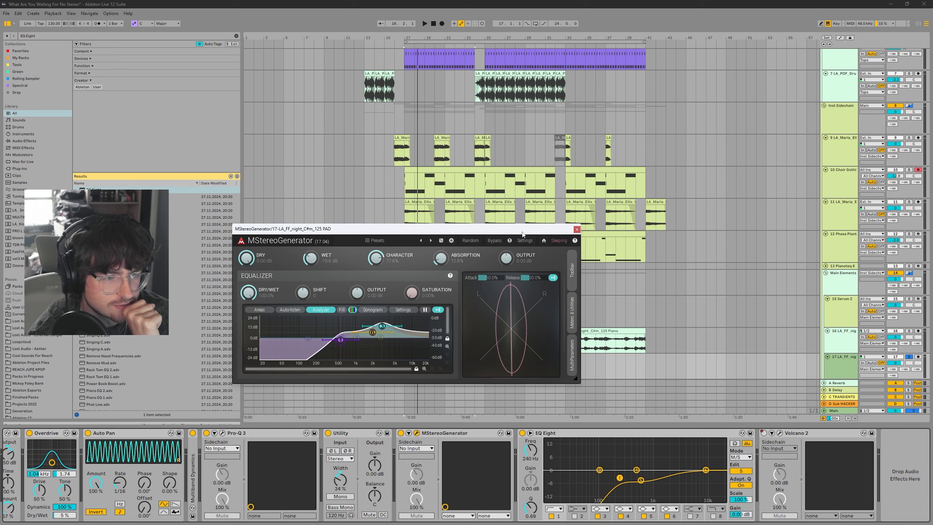
{"action": "left_click_drag", "start_coordinate": [523, 233], "coordinate": [548, 211]}
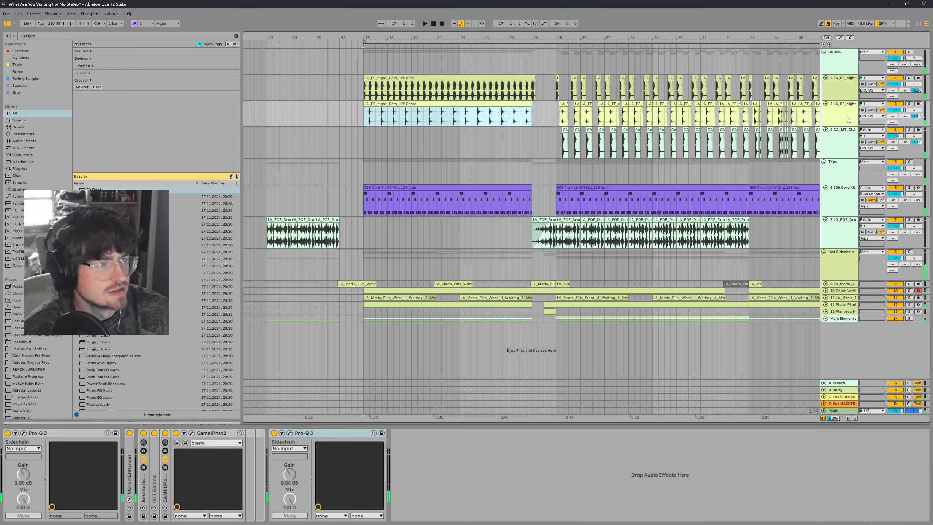
Step: Solo the snare track 3 LA_FF_night, insert kHs Haas on it and group it into an Audio Effect Rack
{"action": "left_click", "coordinate": [910, 104]}
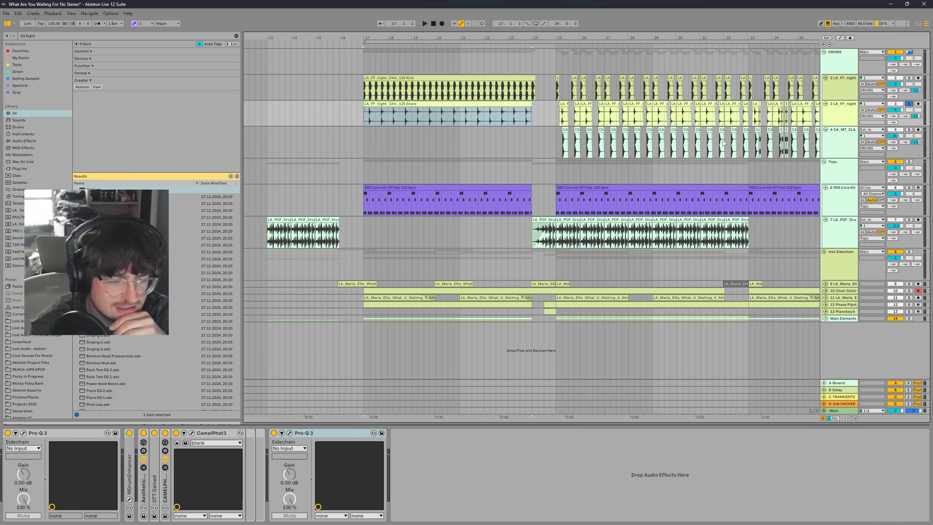
{"action": "key", "text": "ctrl+f"}
{"action": "type", "text": "haas"}
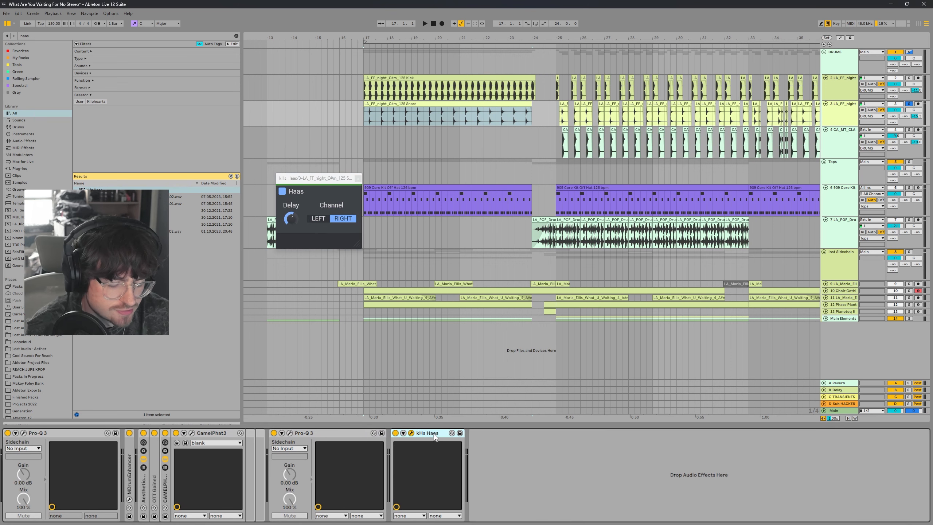
{"action": "key", "text": "ctrl+g"}
Step: Add an empty parallel chain to the rack and lower both chains' volumes to -3.4 dB
{"action": "right_click", "coordinate": [453, 484]}
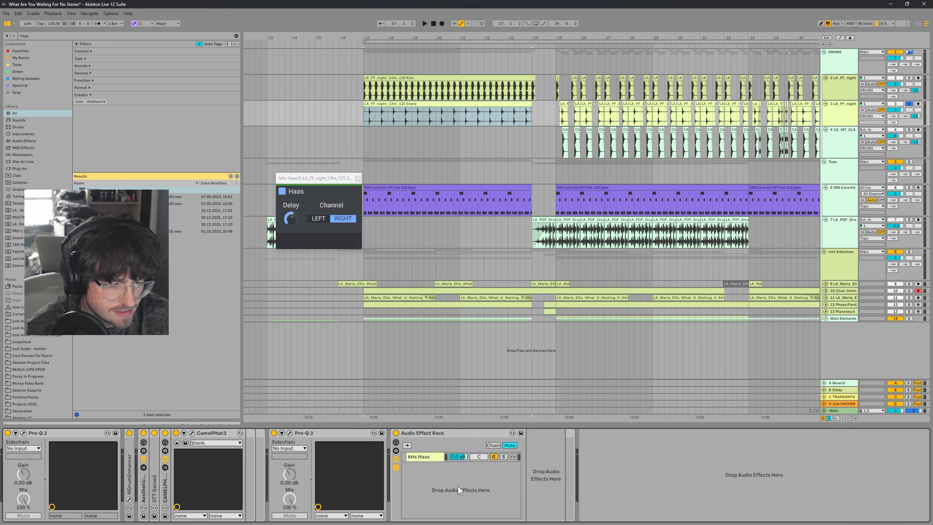
{"action": "left_click", "coordinate": [431, 458]}
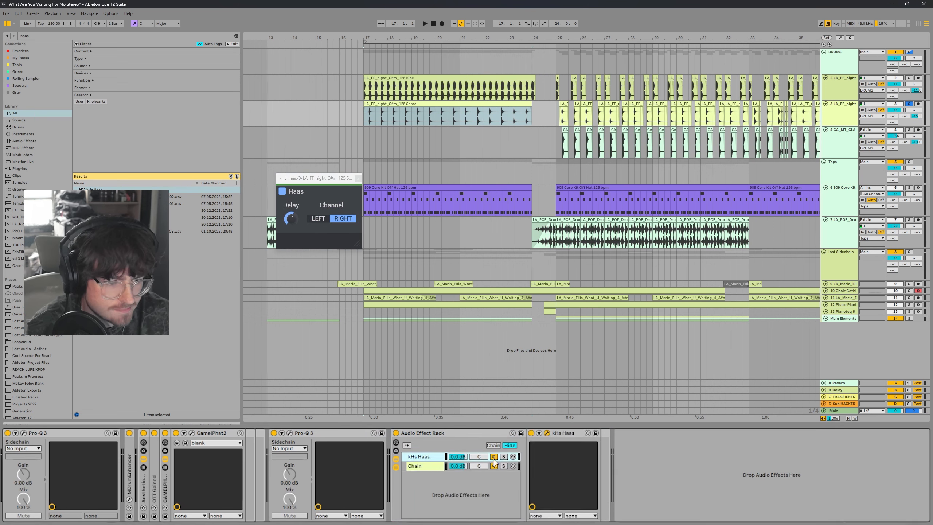
{"action": "key", "text": "ctrl+a"}
{"action": "left_click_drag", "start_coordinate": [459, 456], "coordinate": [458, 462]}
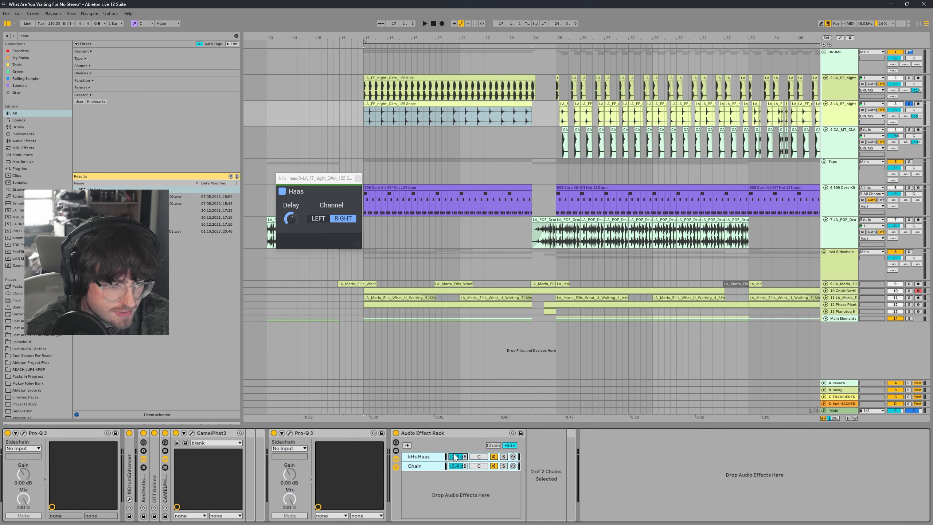
Step: Play the snare and switch the Audio Effect Rack off and on to compare
{"action": "left_click", "coordinate": [400, 106]}
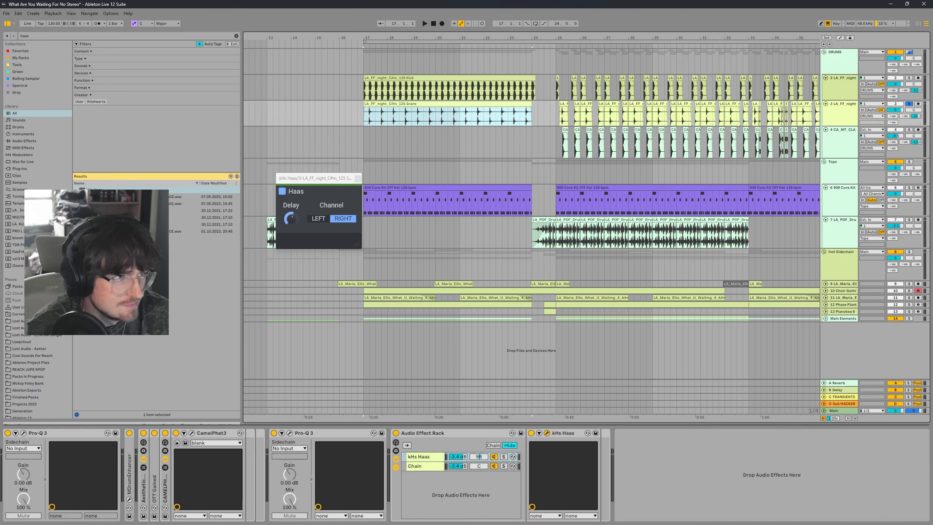
{"action": "key", "text": "space"}
{"action": "left_click", "coordinate": [396, 433]}
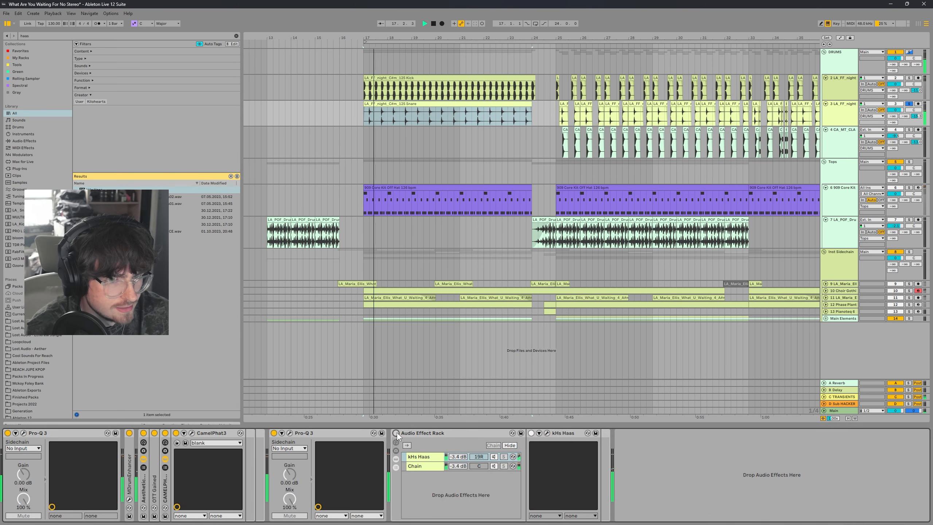
{"action": "left_click", "coordinate": [396, 433]}
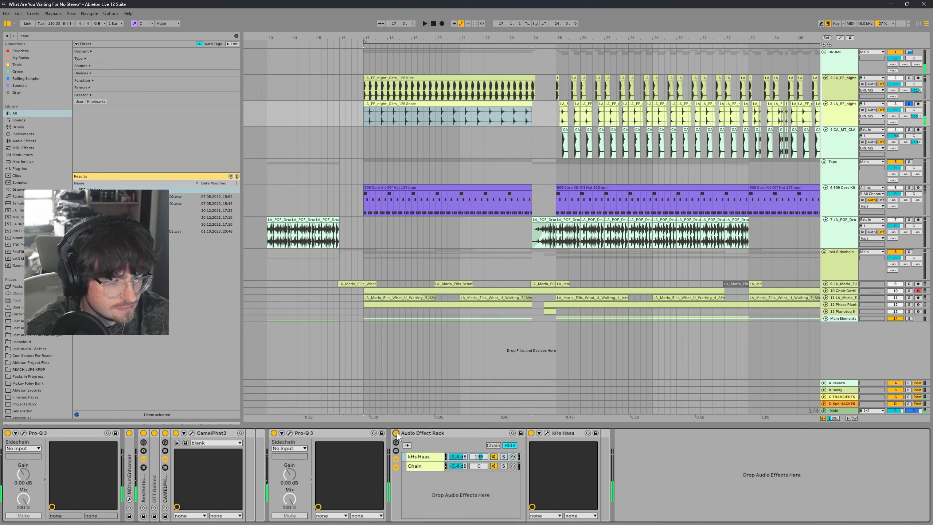
Step: Insert a Mono Utility preset after kHs Haas in the Haas chain and compare the rack bypassed and active
{"action": "right_click", "coordinate": [666, 479]}
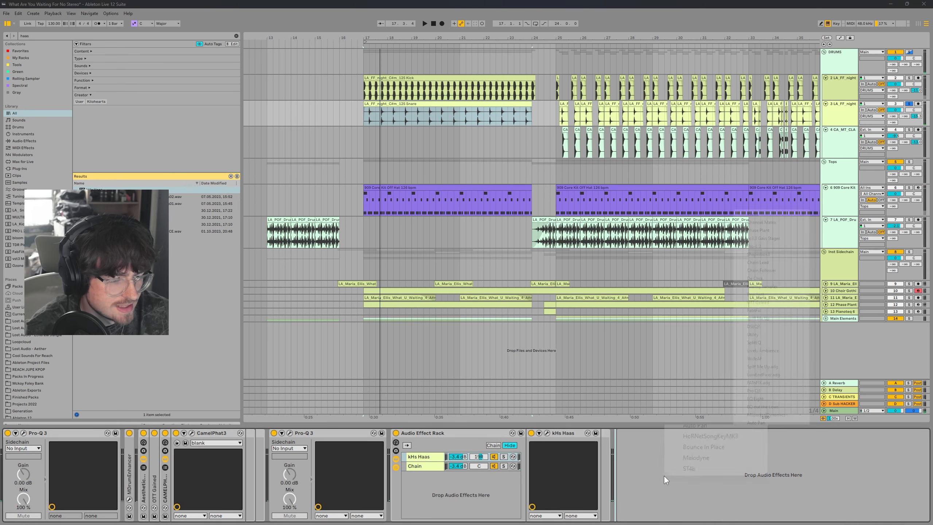
{"action": "left_click", "coordinate": [753, 335]}
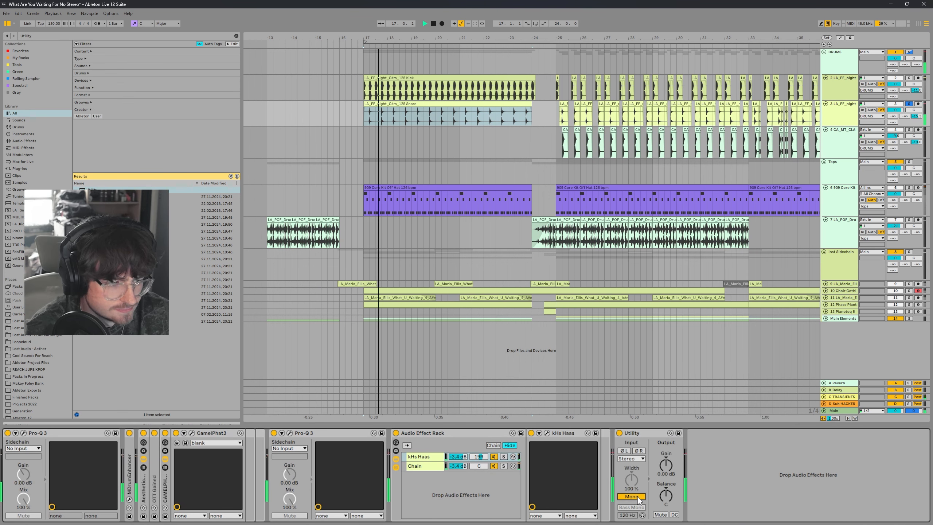
{"action": "left_click", "coordinate": [396, 433]}
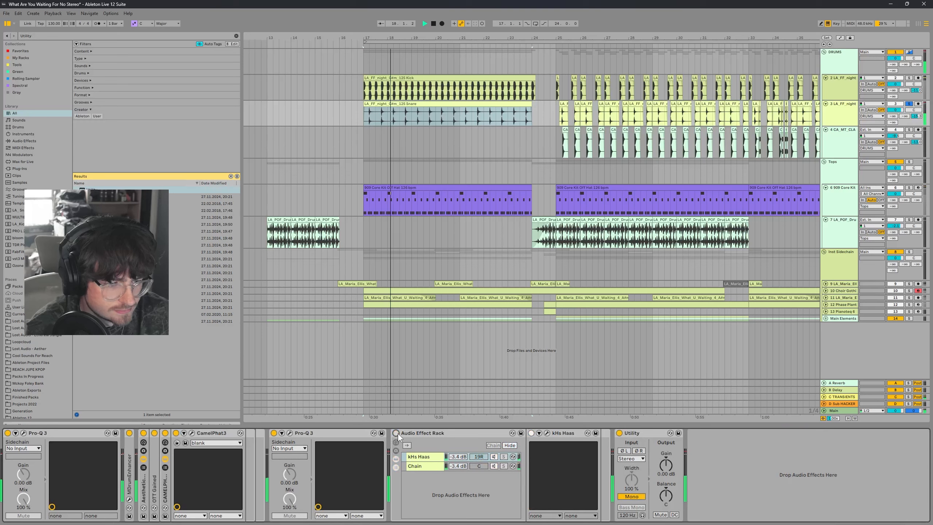
{"action": "left_click", "coordinate": [397, 434]}
{"action": "key", "text": "space"}
{"action": "key", "text": "space"}
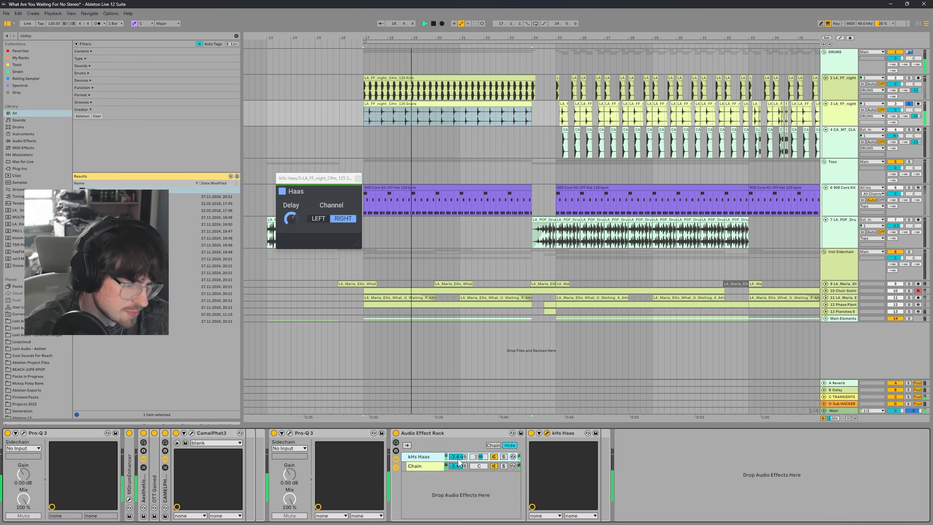
Step: Rebalance the rack chains, with the Haas chain about -7.1 dB and the dry chain about -2.8 dB
{"action": "mouse_move", "coordinate": [459, 460]}
{"action": "left_mouse_down"}
{"action": "mouse_move", "coordinate": [459, 484]}
{"action": "mouse_move", "coordinate": [458, 462]}
{"action": "left_mouse_up"}
{"action": "left_click", "coordinate": [426, 466]}
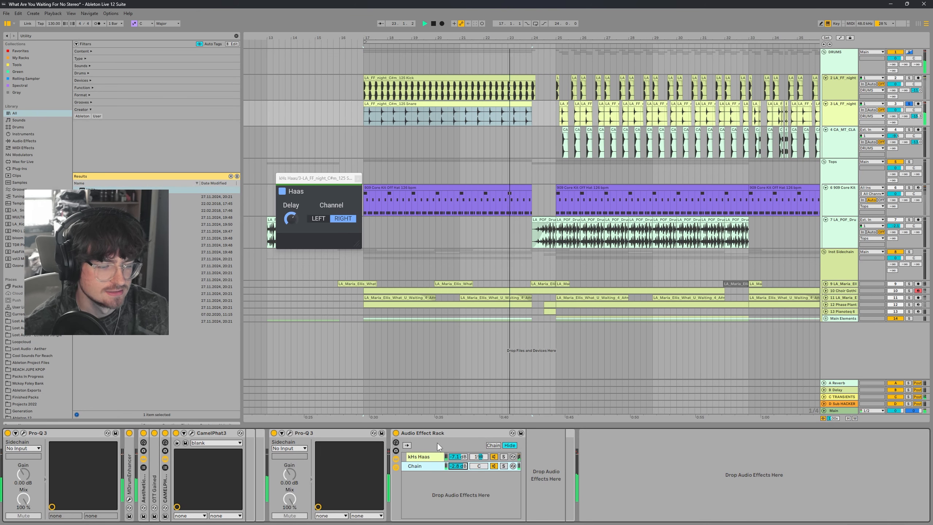
Step: Unsolo and replay the drums, then select the kick track to review its device chain
{"action": "left_click", "coordinate": [910, 104]}
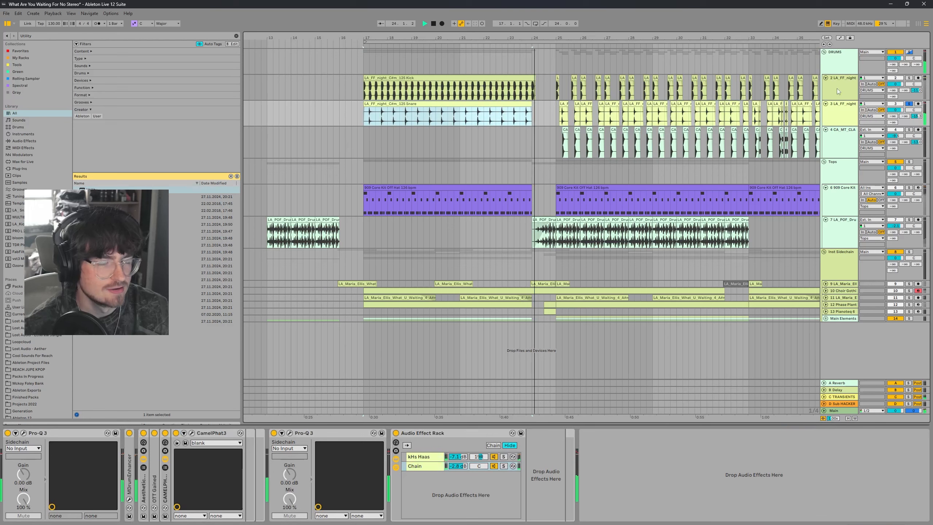
{"action": "left_click", "coordinate": [909, 105]}
{"action": "left_click", "coordinate": [551, 114]}
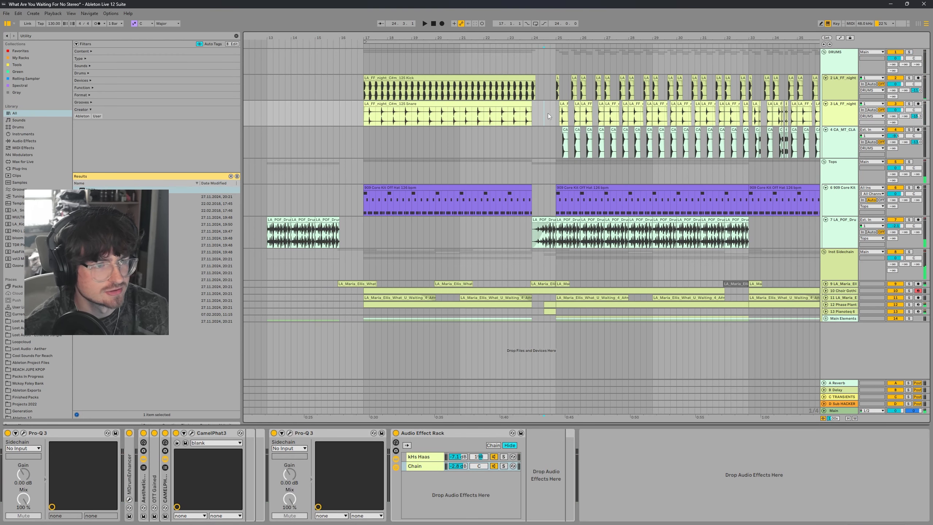
{"action": "key", "text": "space"}
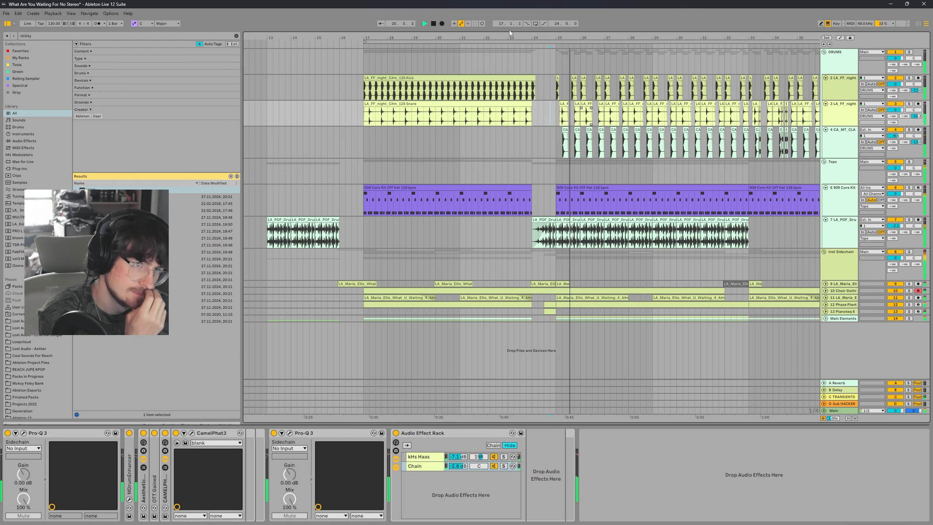
{"action": "left_click_drag", "start_coordinate": [418, 38], "coordinate": [418, 17]}
{"action": "left_click", "coordinate": [408, 78]}
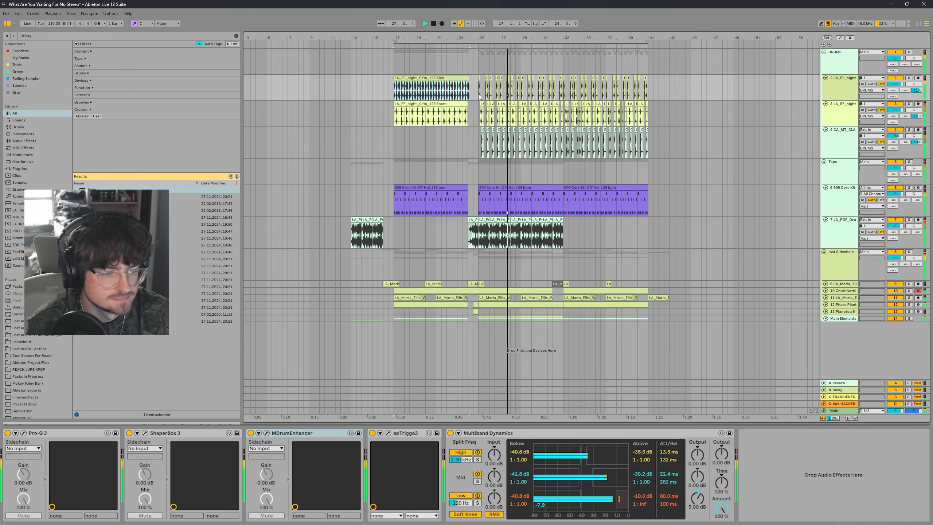
{"action": "left_click_drag", "start_coordinate": [401, 37], "coordinate": [418, 57]}
{"action": "left_click", "coordinate": [231, 176]}
{"action": "left_click", "coordinate": [534, 78]}
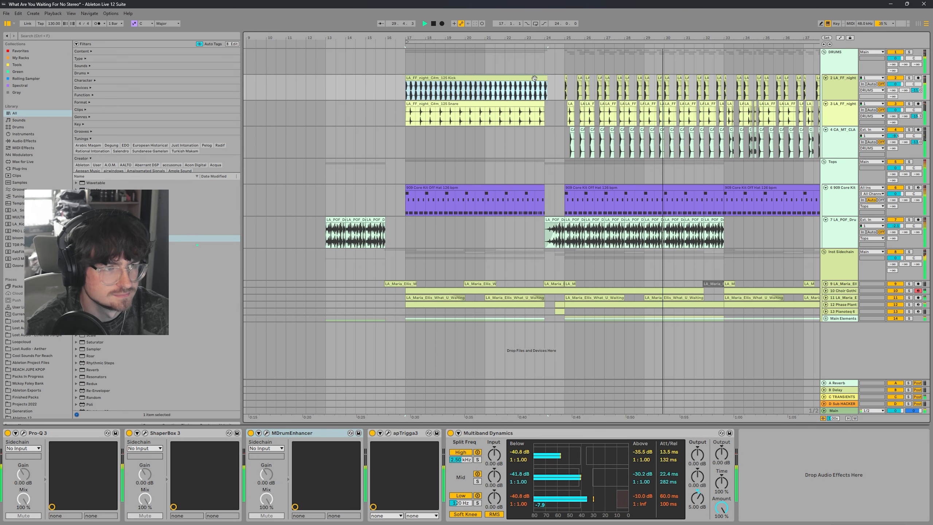